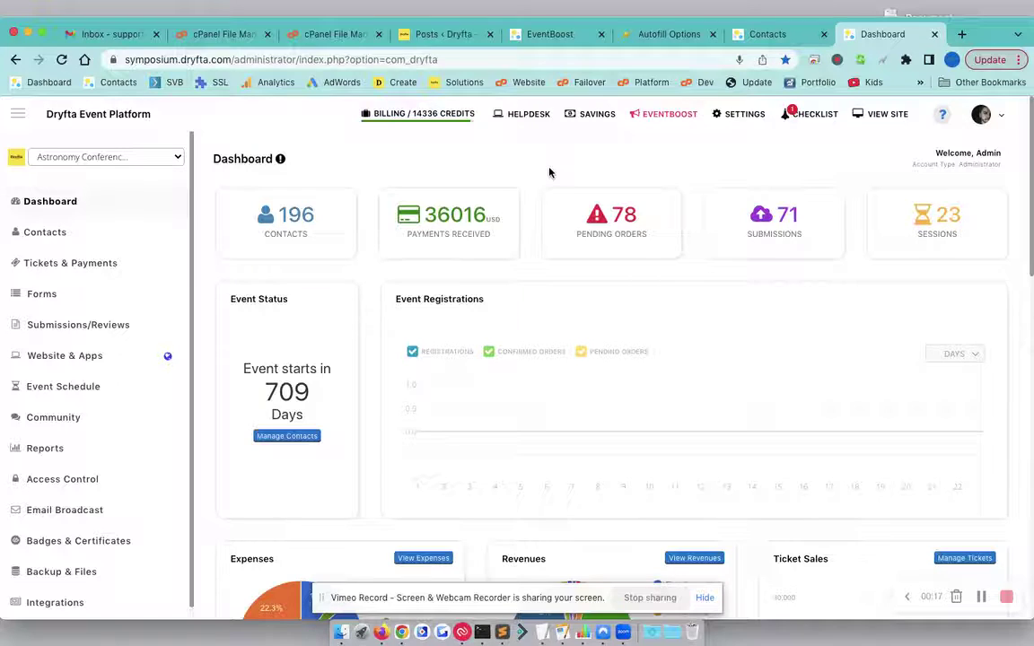
- Open the attendee registration form through the Questions Setup for Tickets & Payments
left_click(74, 300)
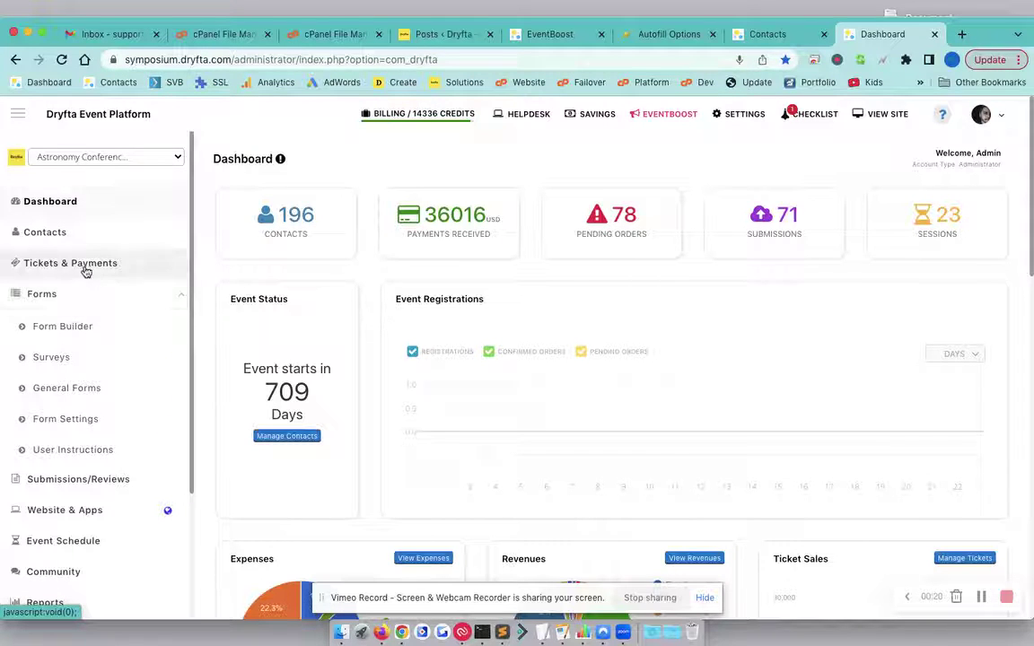
left_click(83, 266)
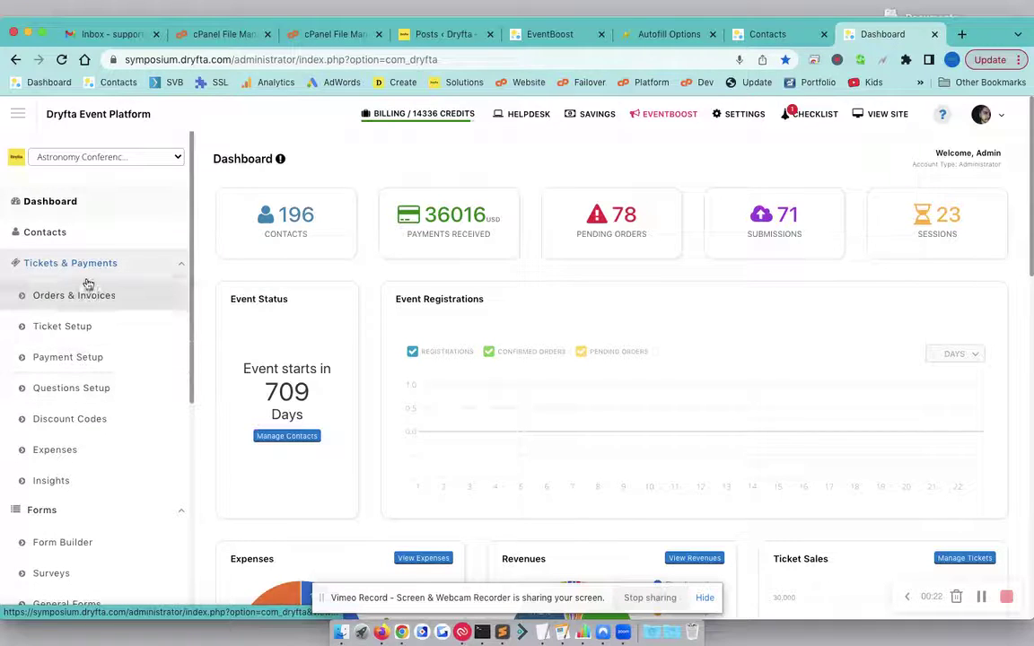
left_click(81, 399)
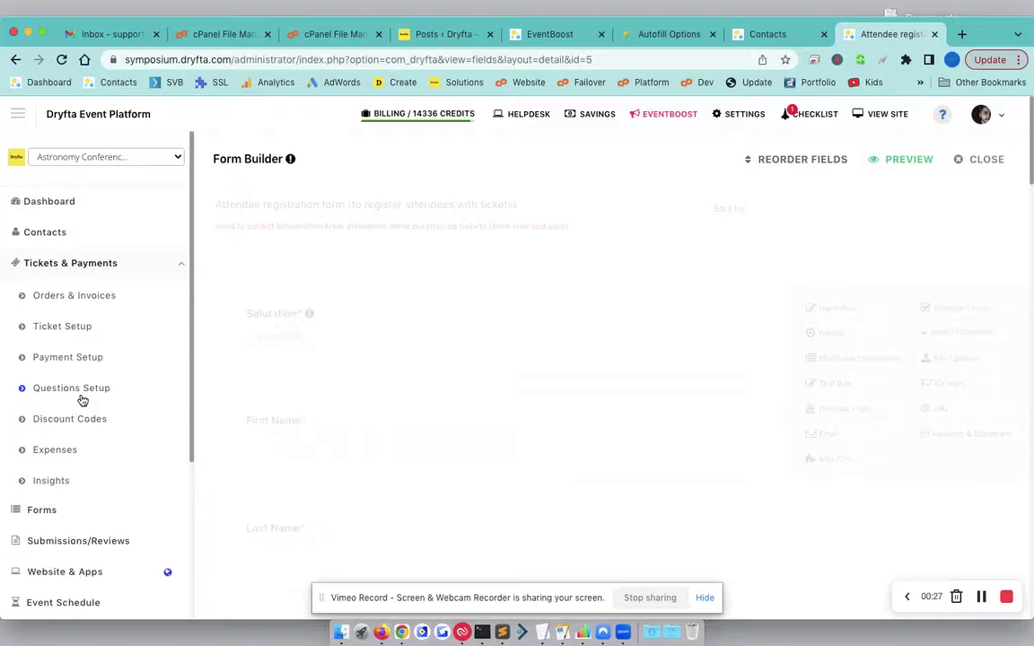
- Open the First Name field for editing and switch it to its German (DE) translation, selecting the field name text
scroll(407, 373, "down", 2)
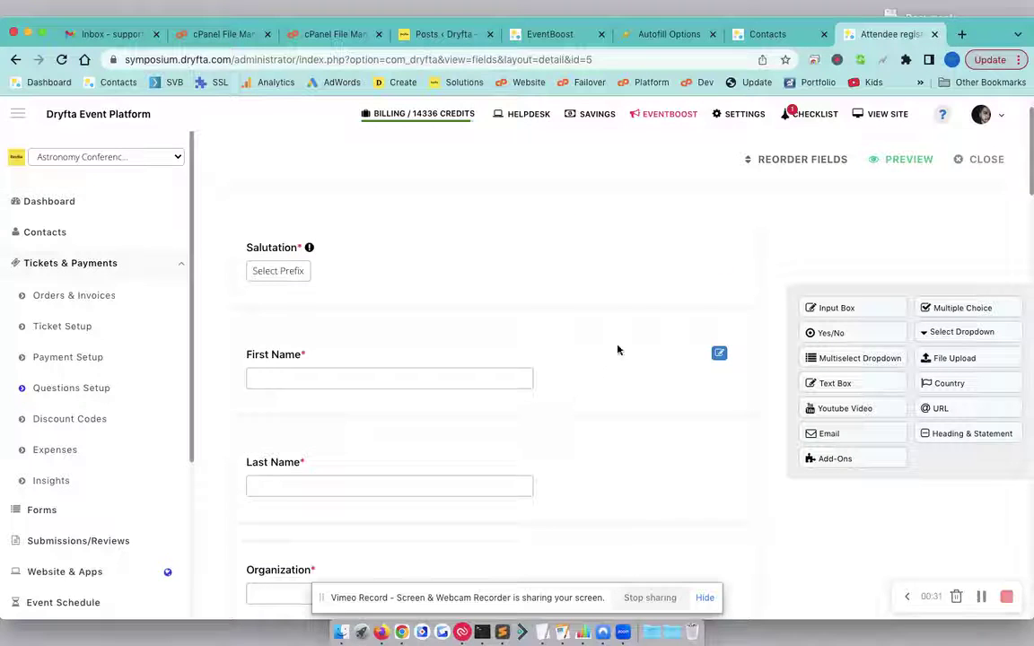
scroll(620, 348, "down", 1)
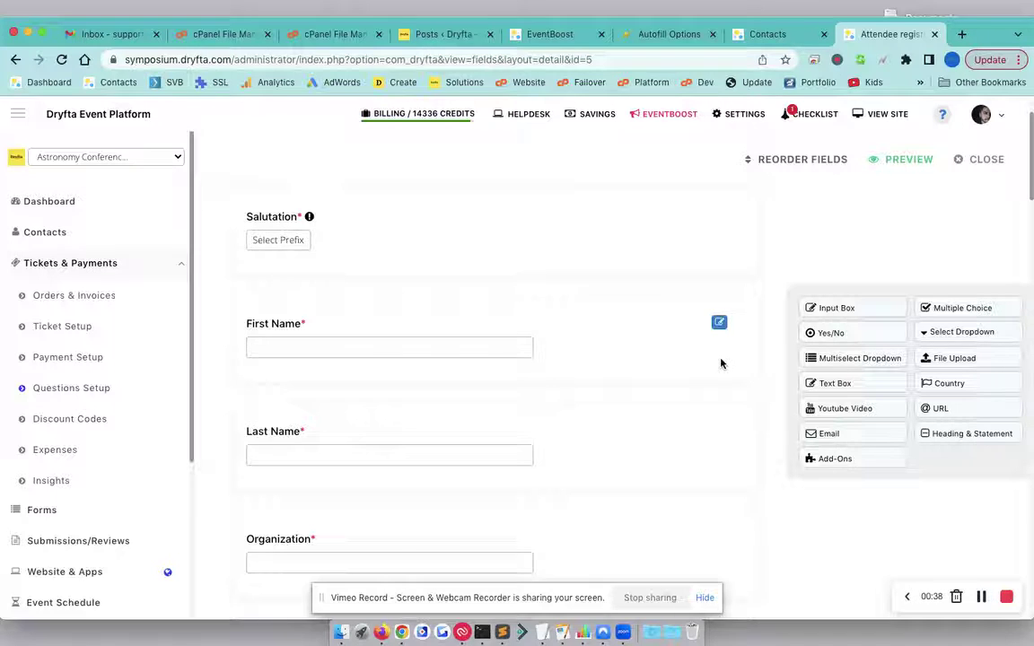
left_click(719, 325)
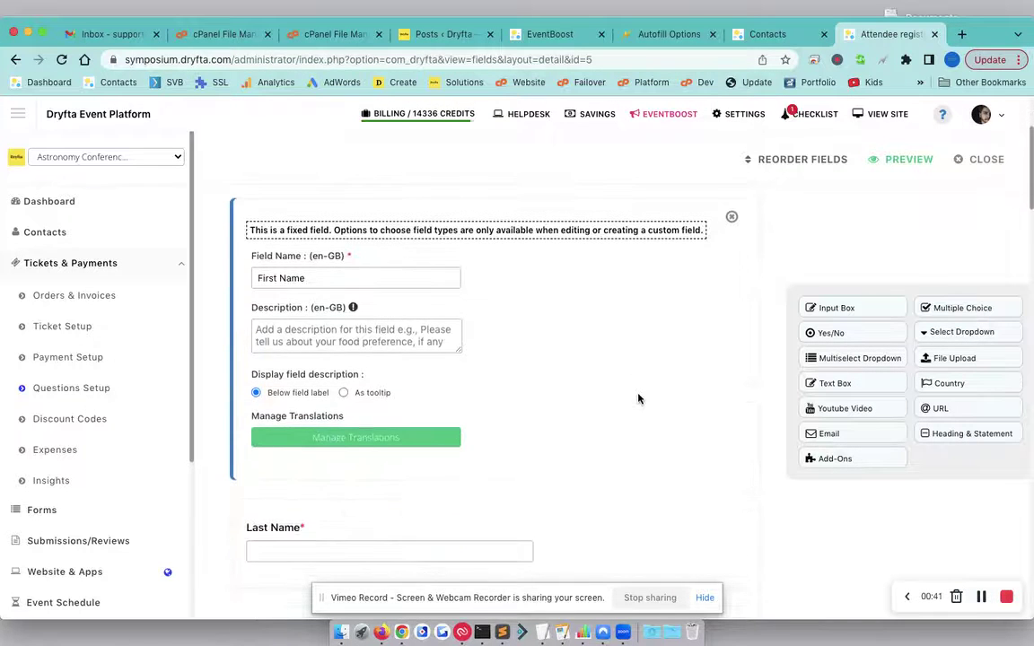
left_click(405, 438)
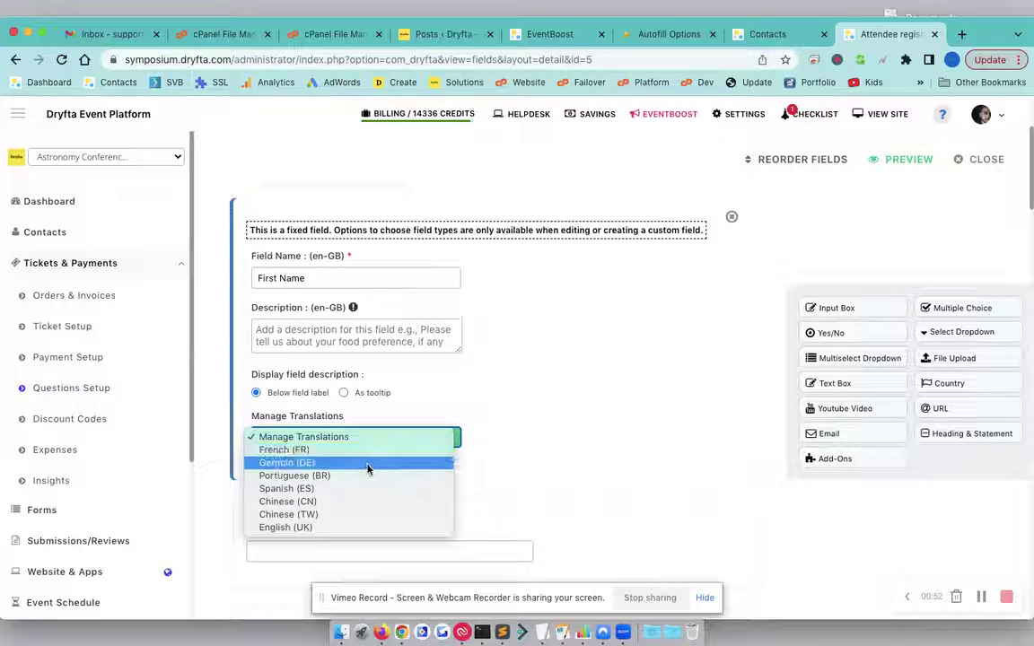
left_click(374, 465)
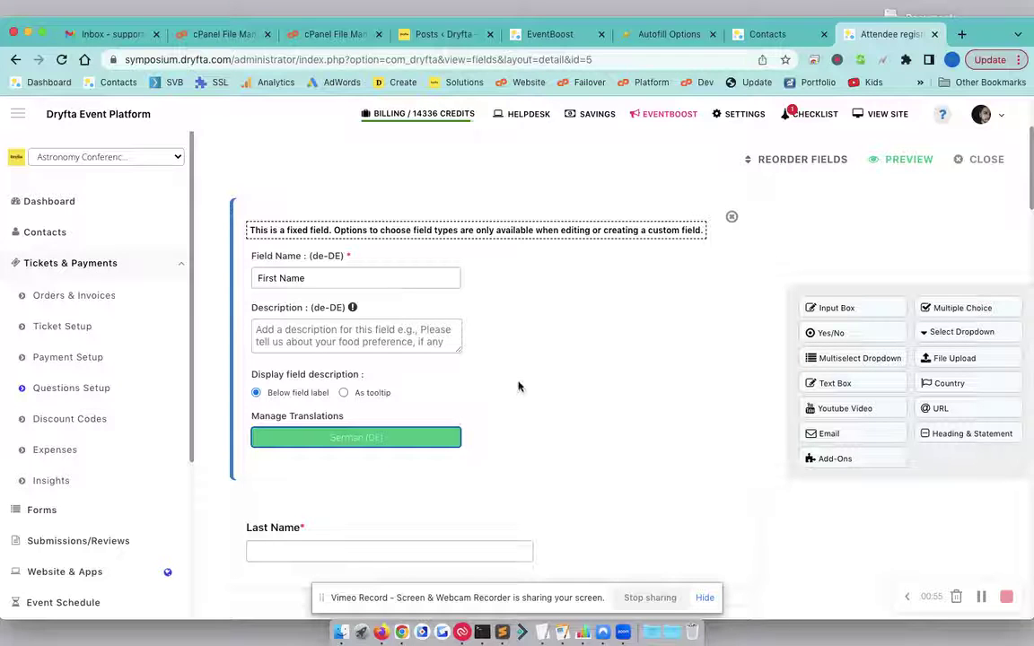
scroll(480, 359, "up", 1)
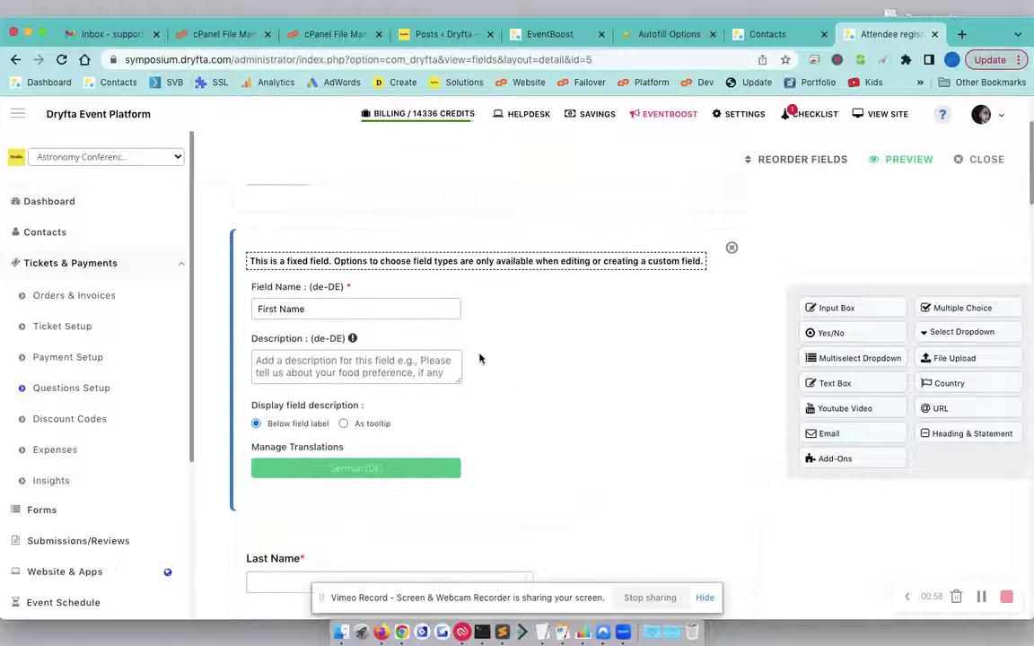
triple_click(359, 304)
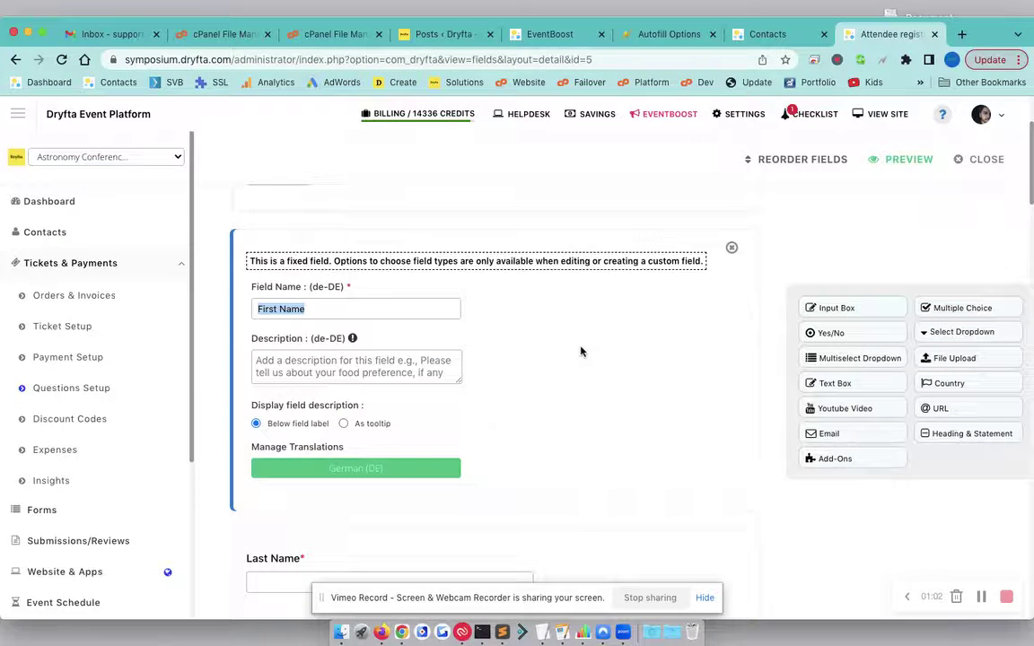
left_click(362, 443)
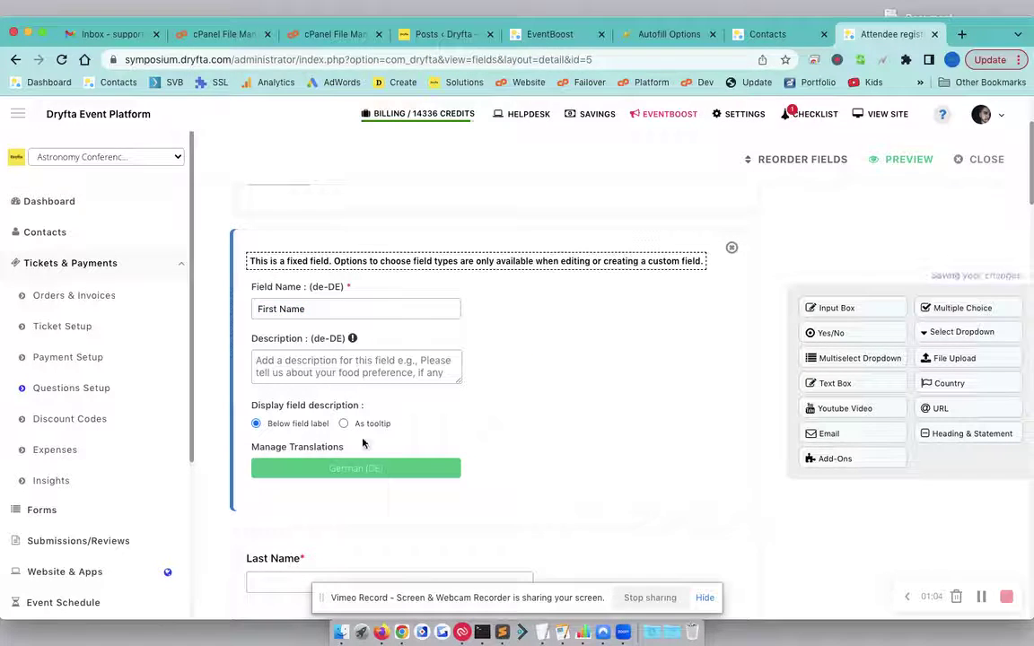
- Switch the First Name field to its Spanish (ES) translation, check the field name and close the field editor
left_click(350, 468)
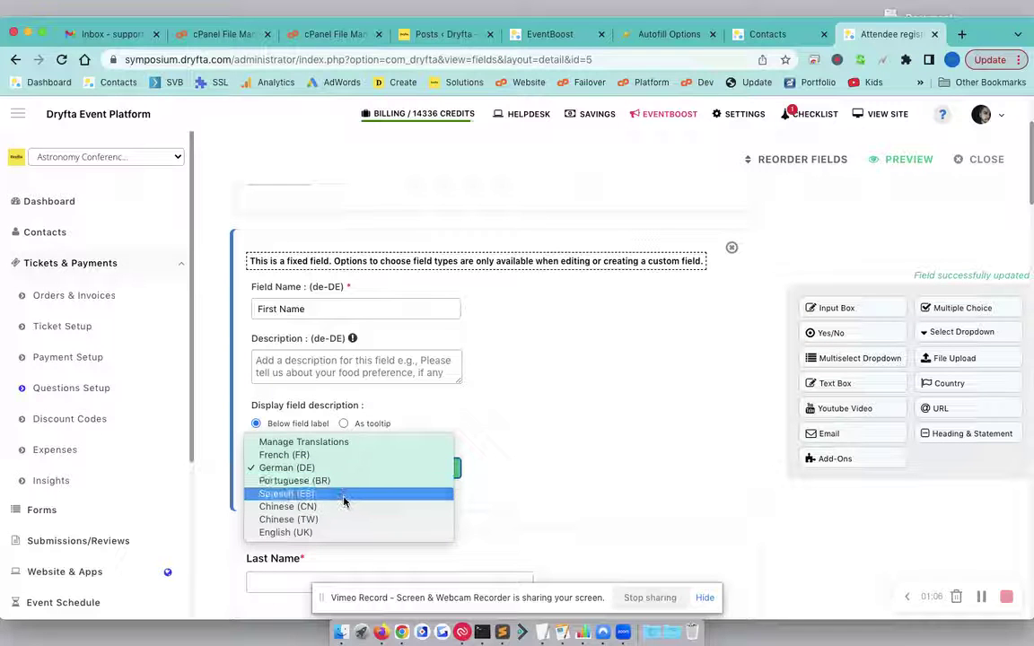
left_click(343, 495)
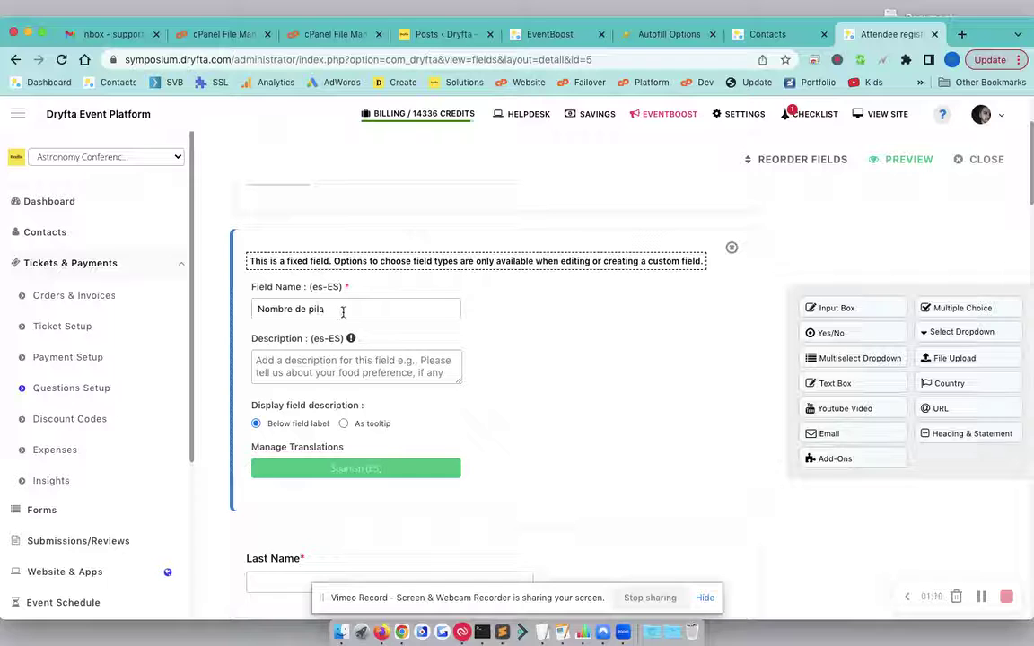
left_click(299, 311)
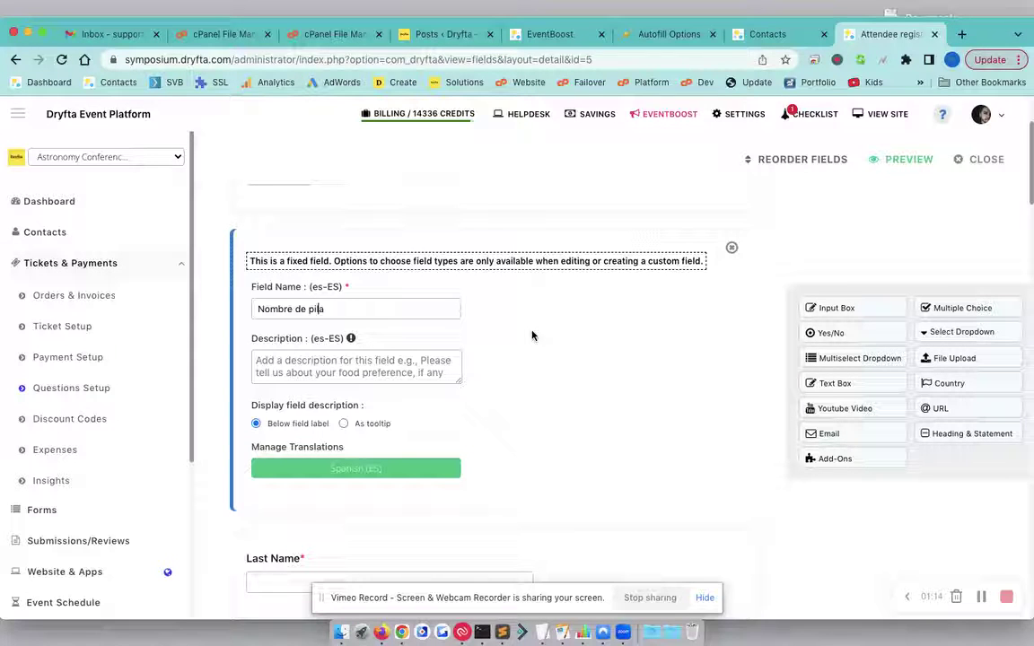
left_click(731, 250)
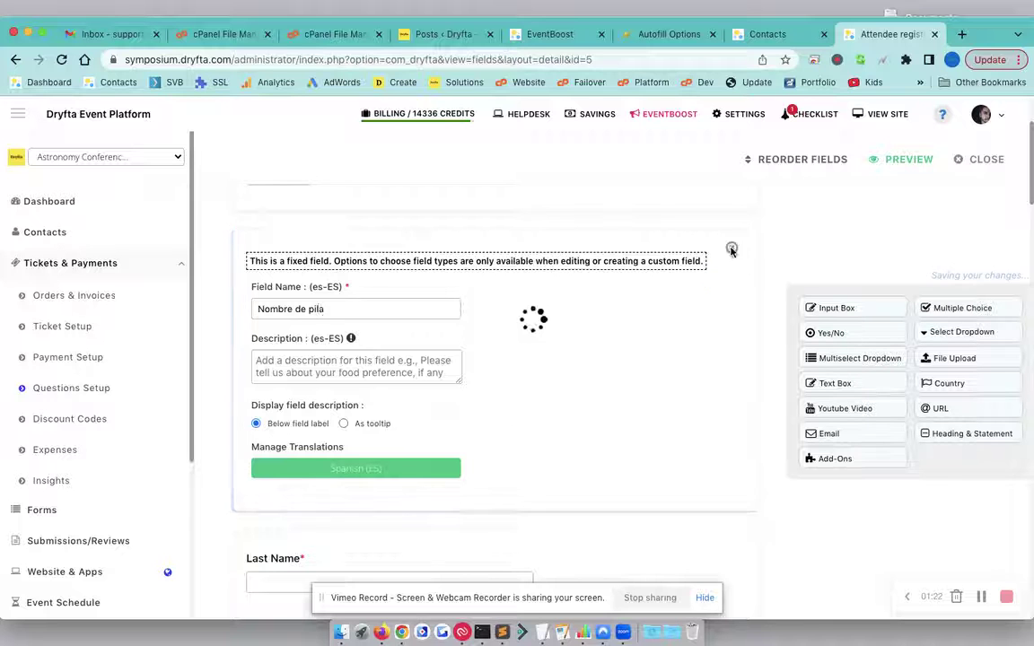
- Open the "Accommodation required?" field for editing and switch it to its German (DE) translation
scroll(690, 392, "down", 8)
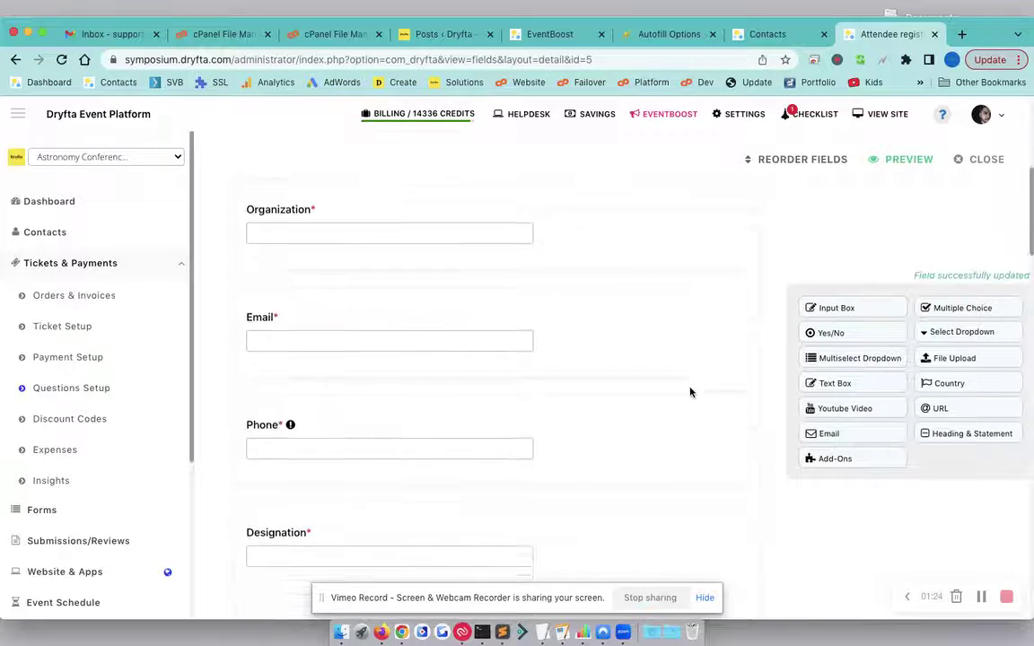
scroll(690, 392, "down", 2)
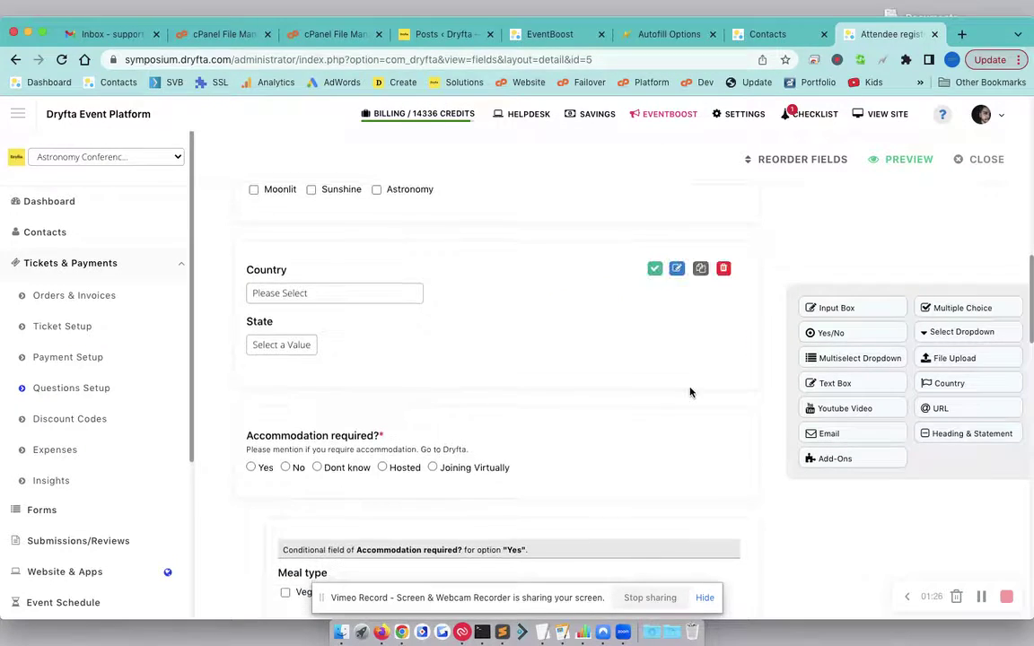
scroll(690, 392, "down", 1)
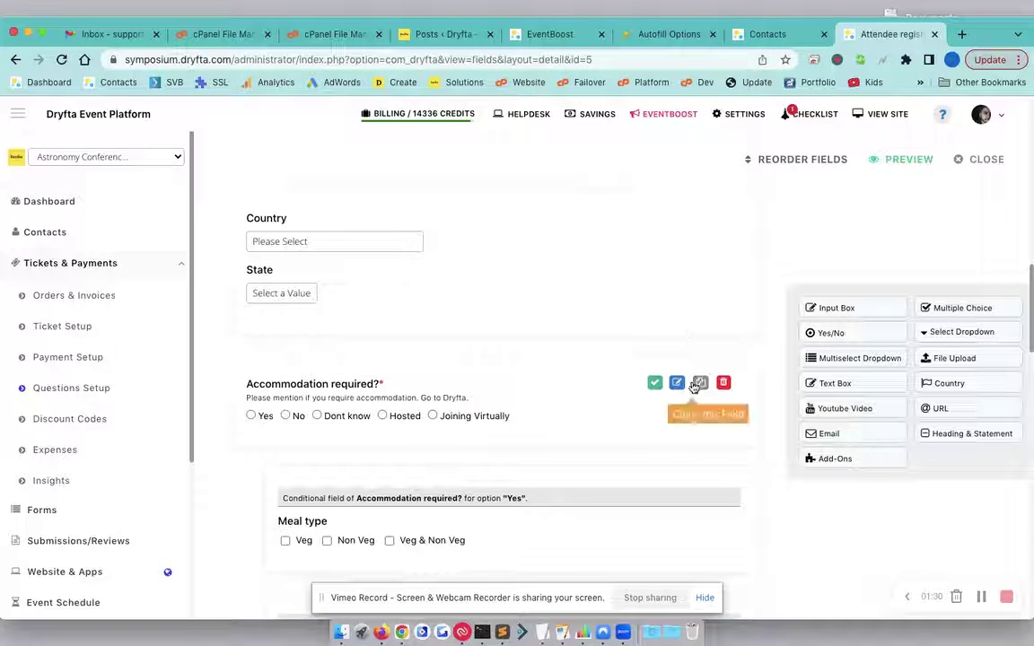
left_click(677, 384)
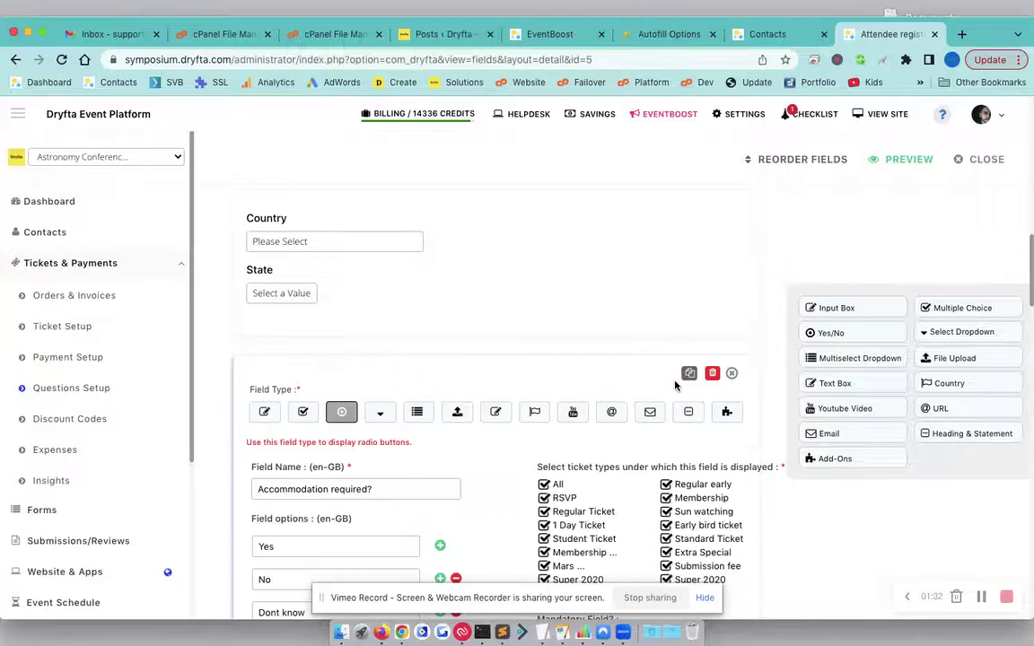
scroll(676, 386, "down", 5)
scroll(676, 386, "down", 1)
scroll(676, 385, "up", 2)
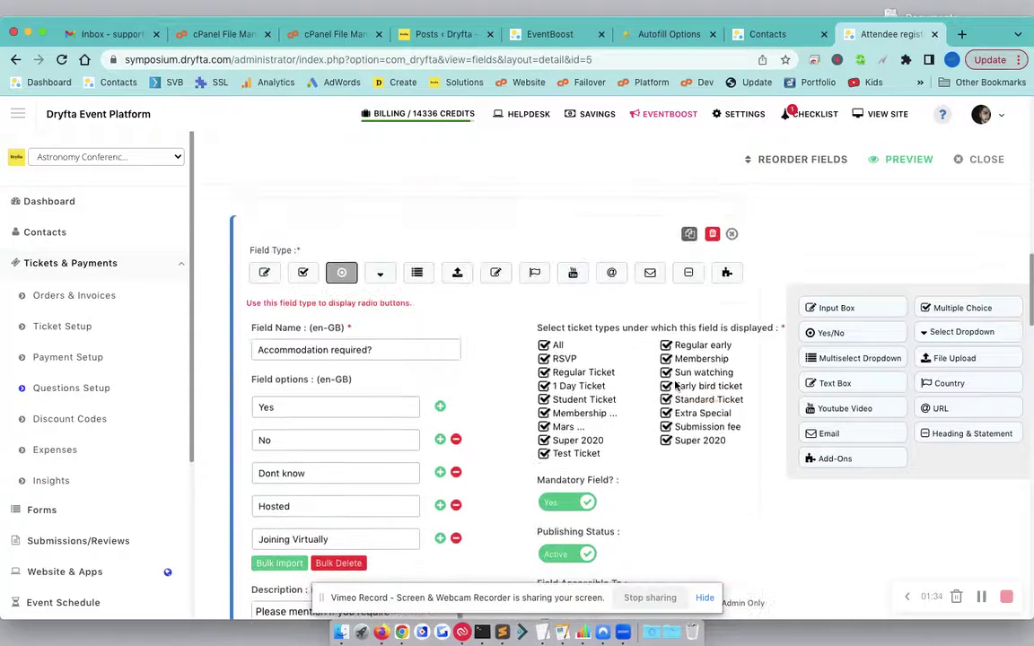
scroll(676, 386, "down", 5)
scroll(676, 384, "down", 3)
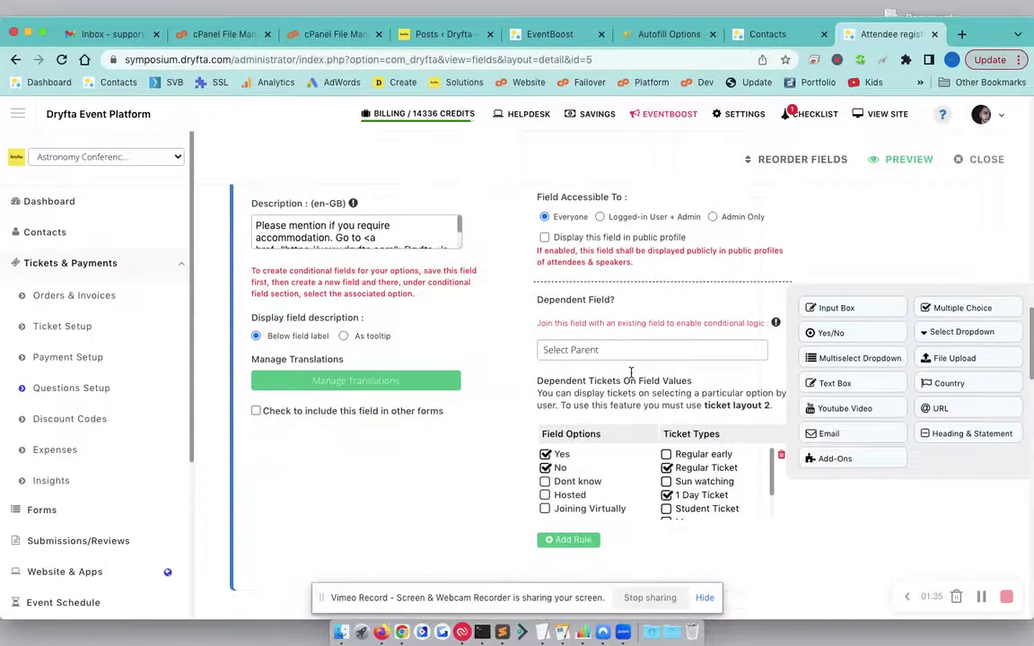
left_click(379, 381)
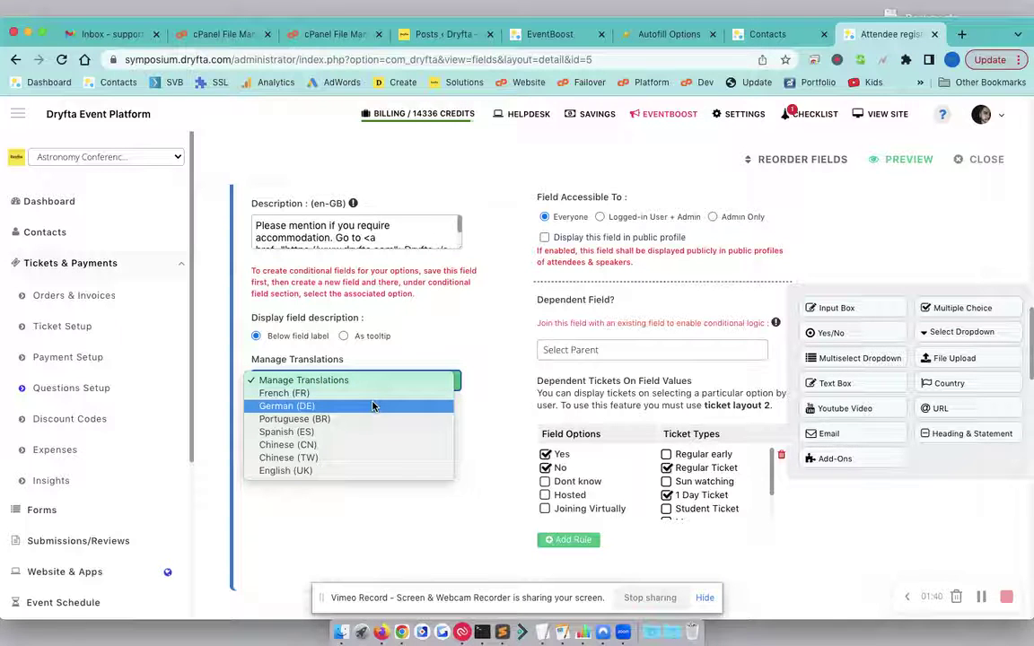
left_click(375, 406)
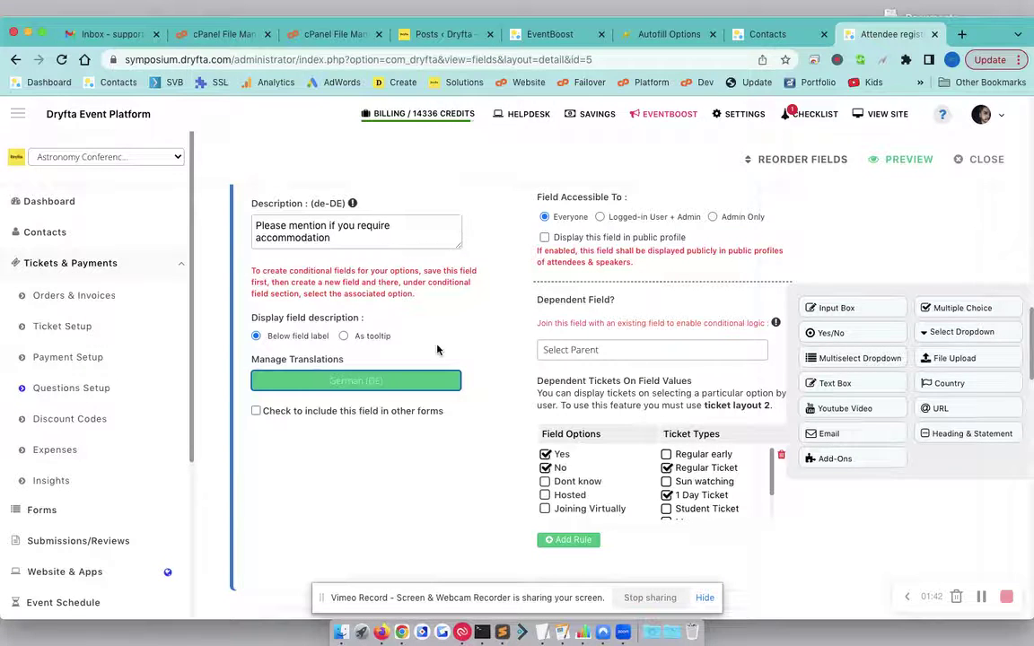
- Examine the German field name, options and description of "Accommodation required?" and the available translation languages
scroll(455, 303, "up", 2)
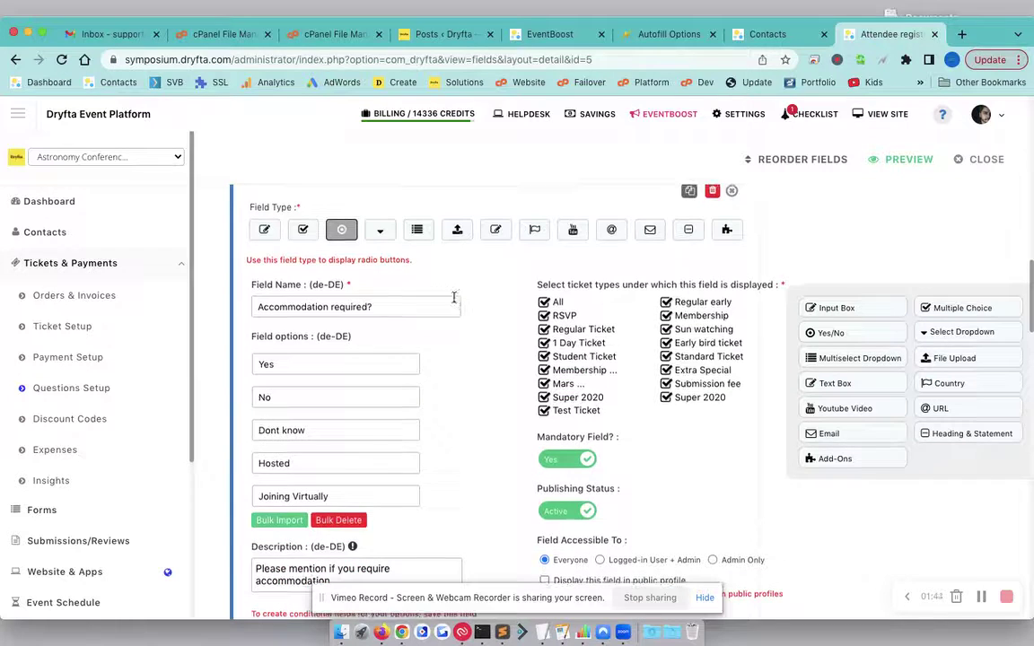
left_click_drag(338, 285, 316, 286)
left_click(315, 285)
triple_click(354, 307)
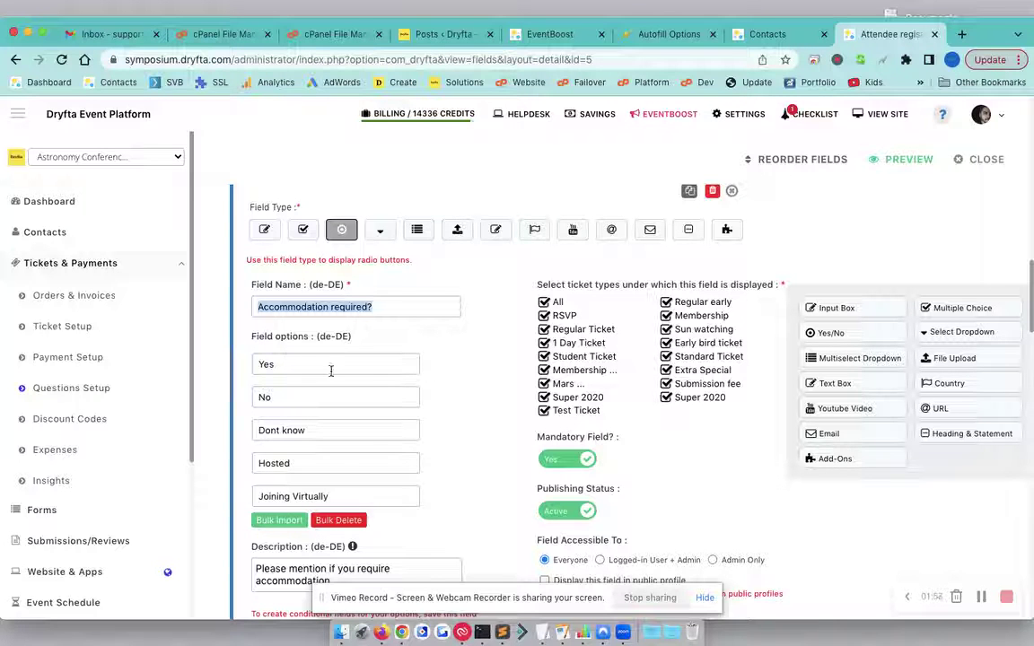
scroll(476, 468, "down", 3)
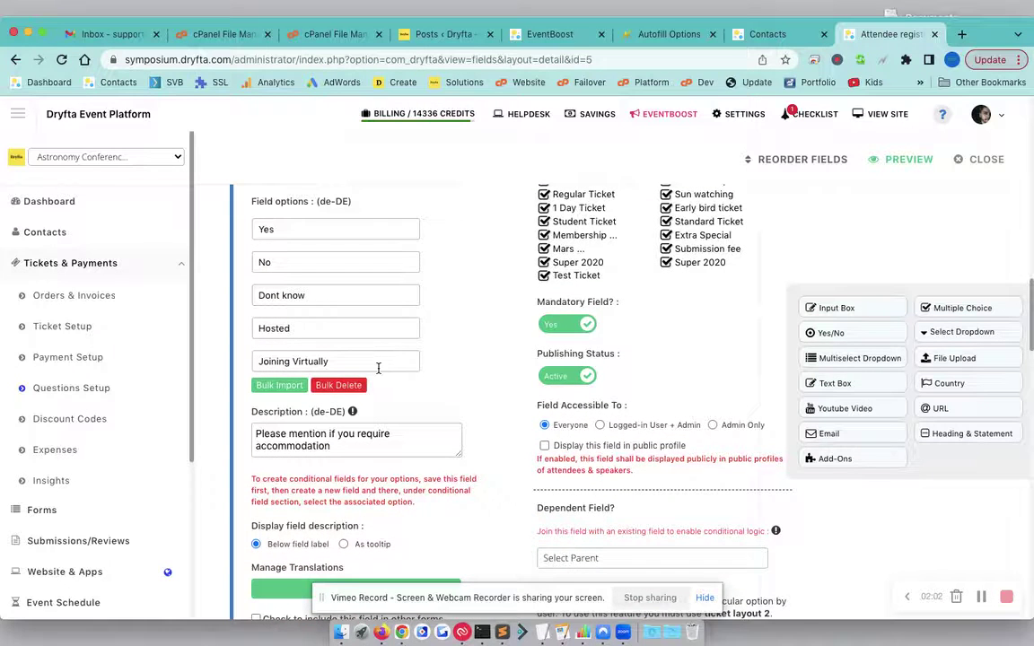
scroll(378, 368, "down", 4)
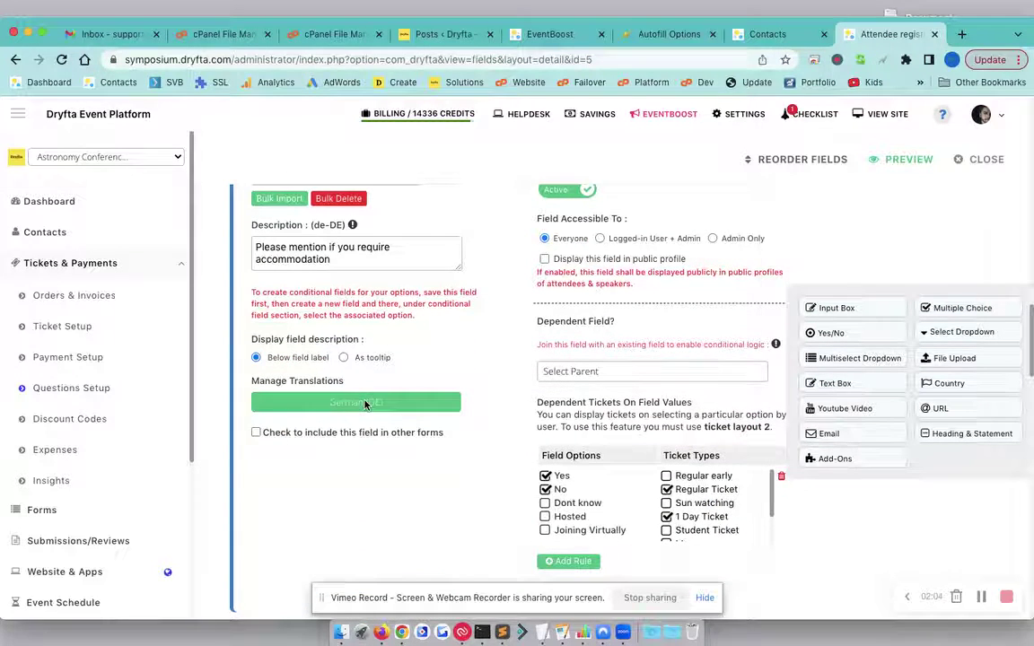
left_click(365, 405)
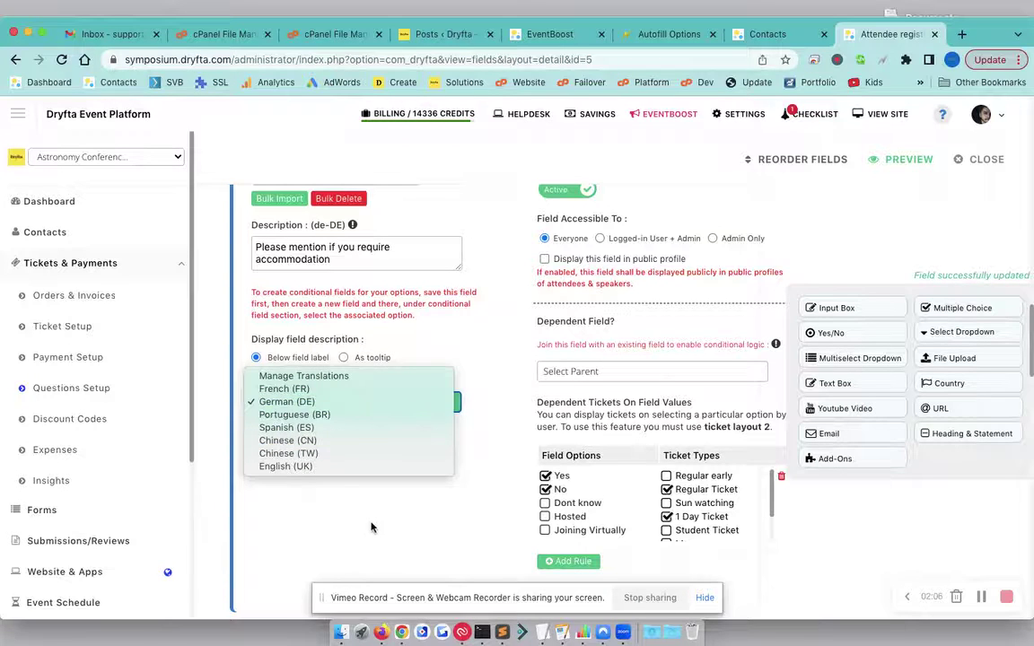
scroll(335, 471, "down", 7)
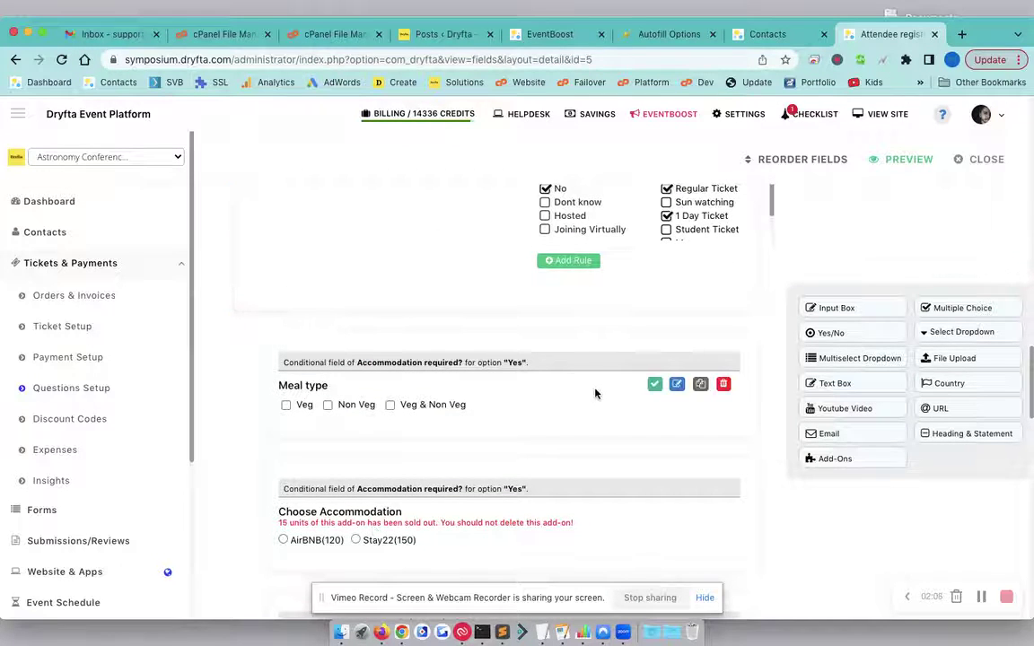
- Open the Meal type conditional field for editing, switch it to its French (FR) translation and review its settings
left_click(678, 385)
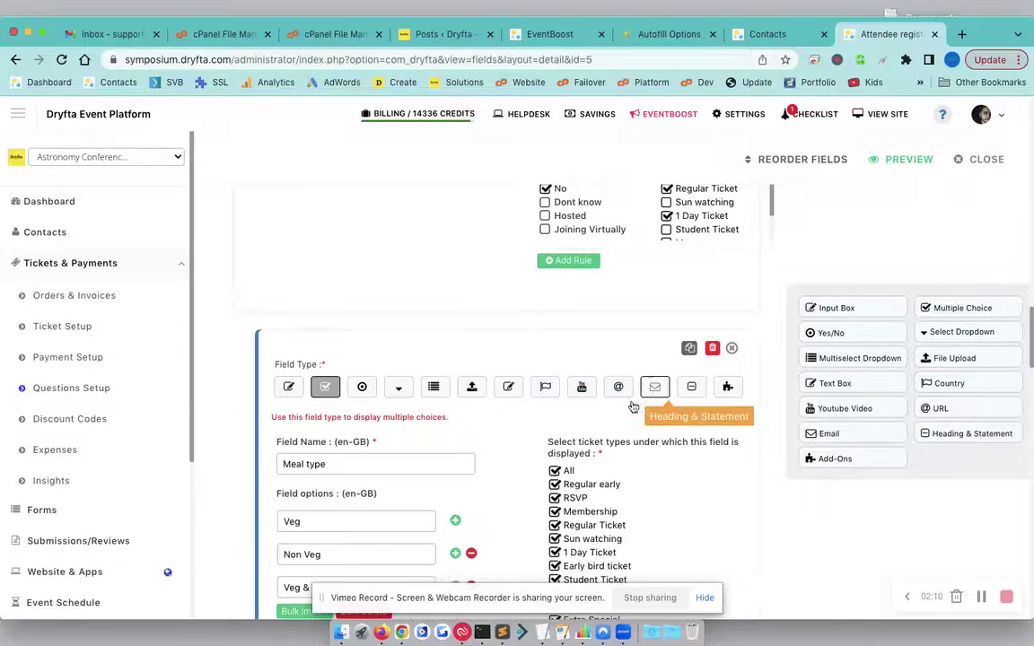
scroll(363, 440, "down", 10)
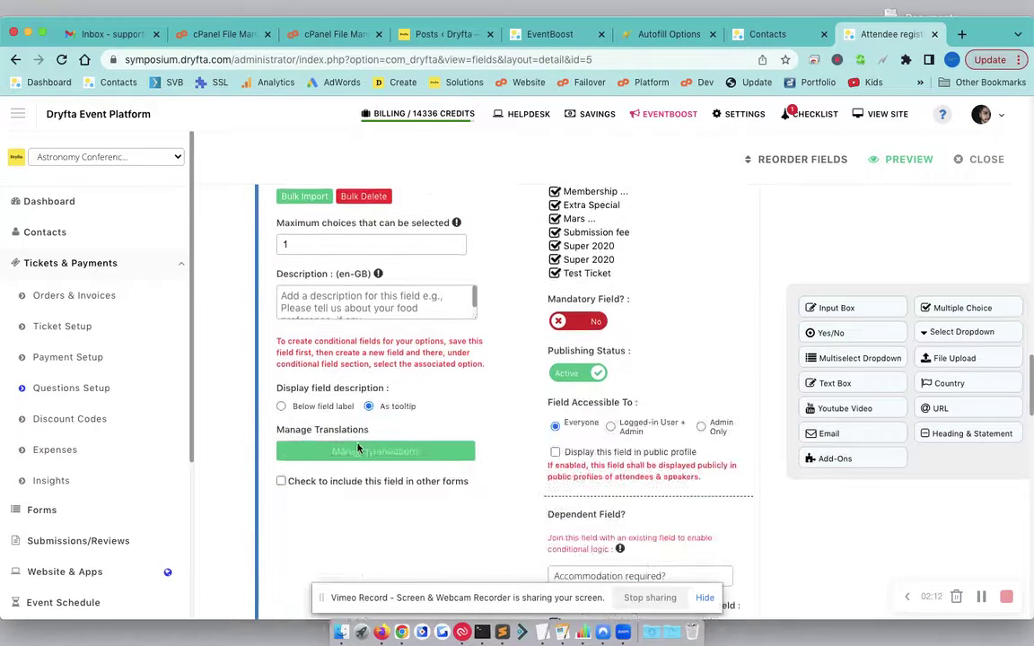
left_click(359, 451)
left_click(348, 463)
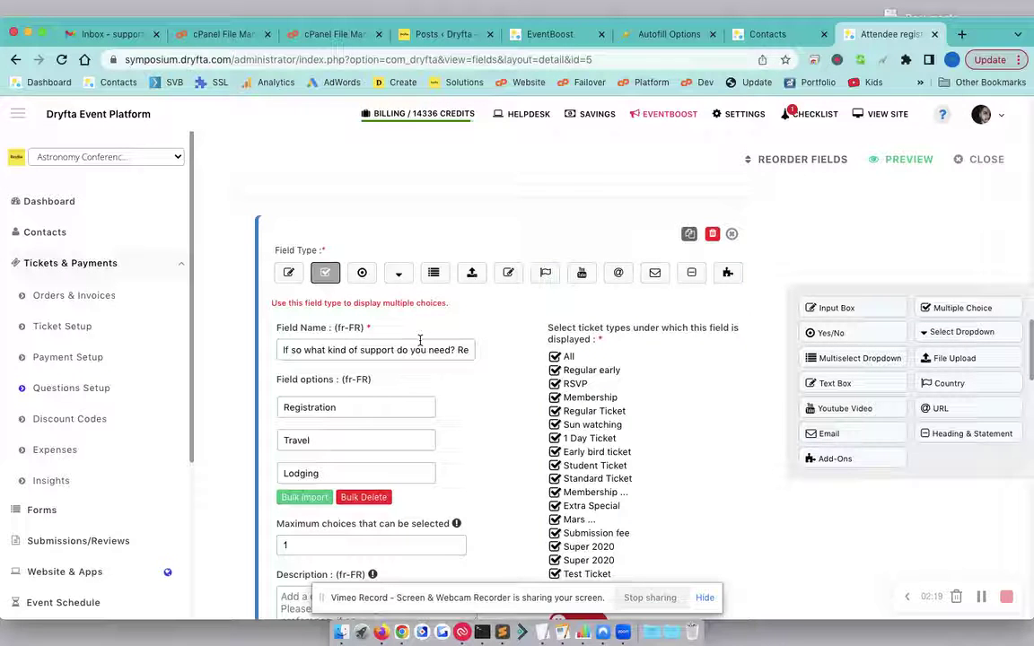
scroll(501, 402, "down", 8)
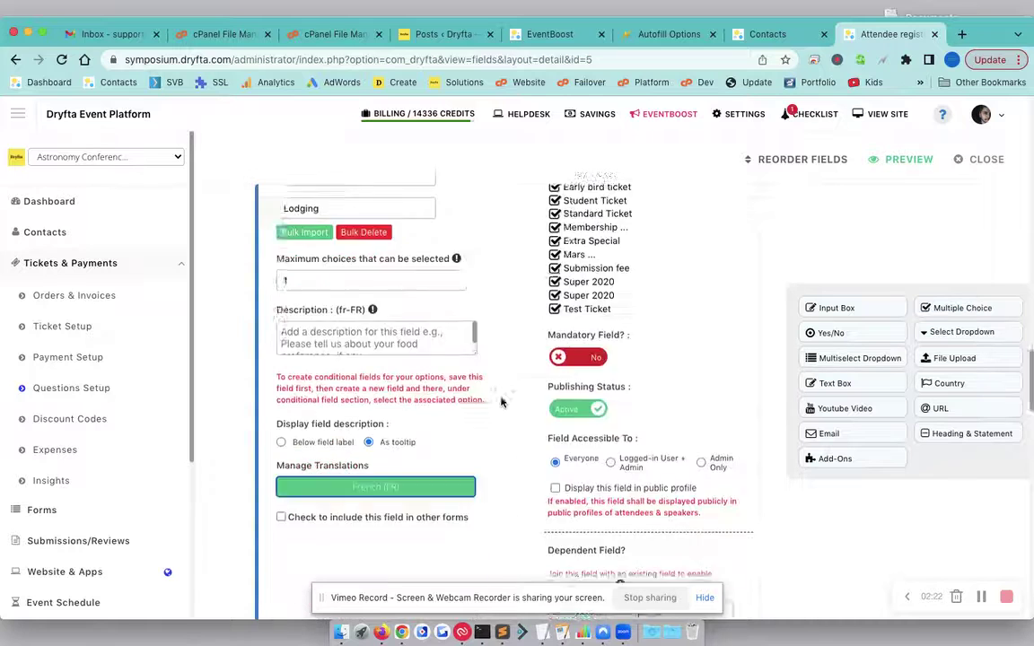
scroll(501, 402, "down", 3)
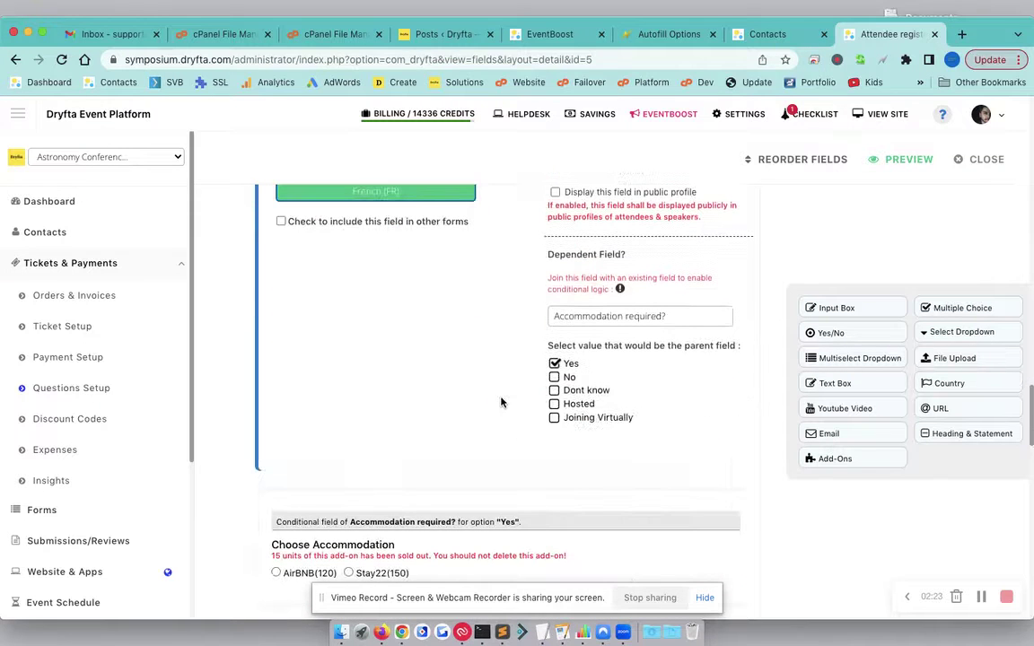
- Open the Account Creation Form from the registration forms in the Form Builder
left_click(126, 274)
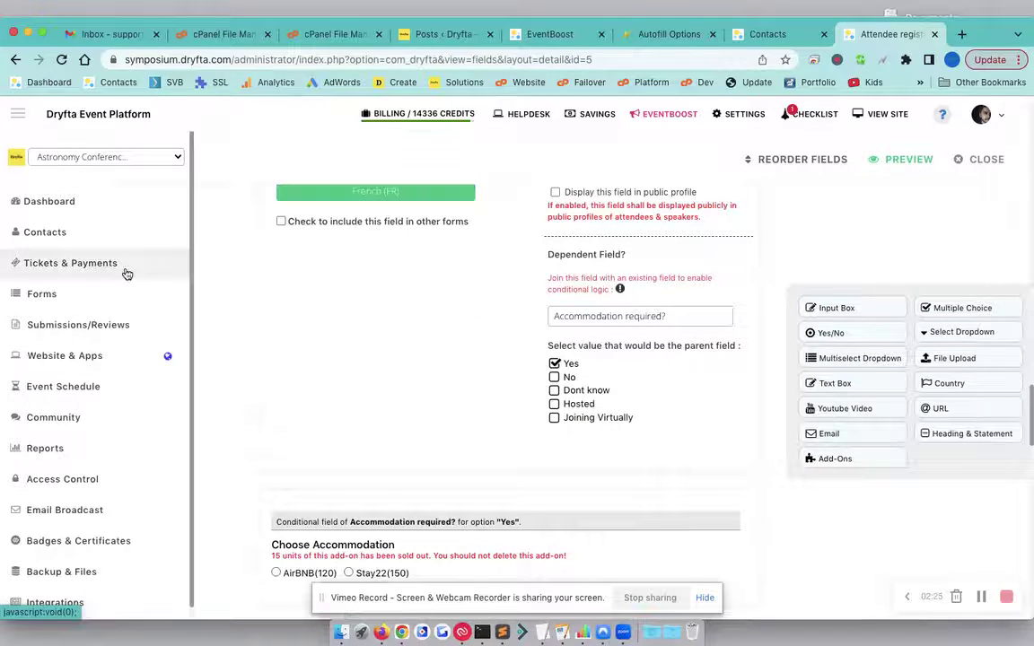
left_click(76, 300)
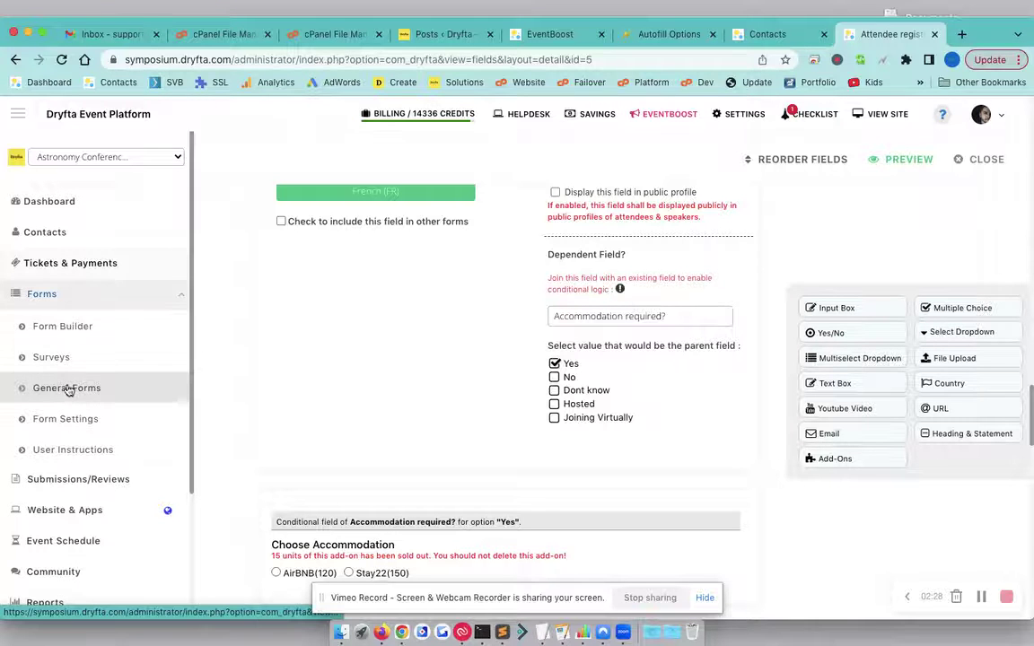
left_click(75, 327)
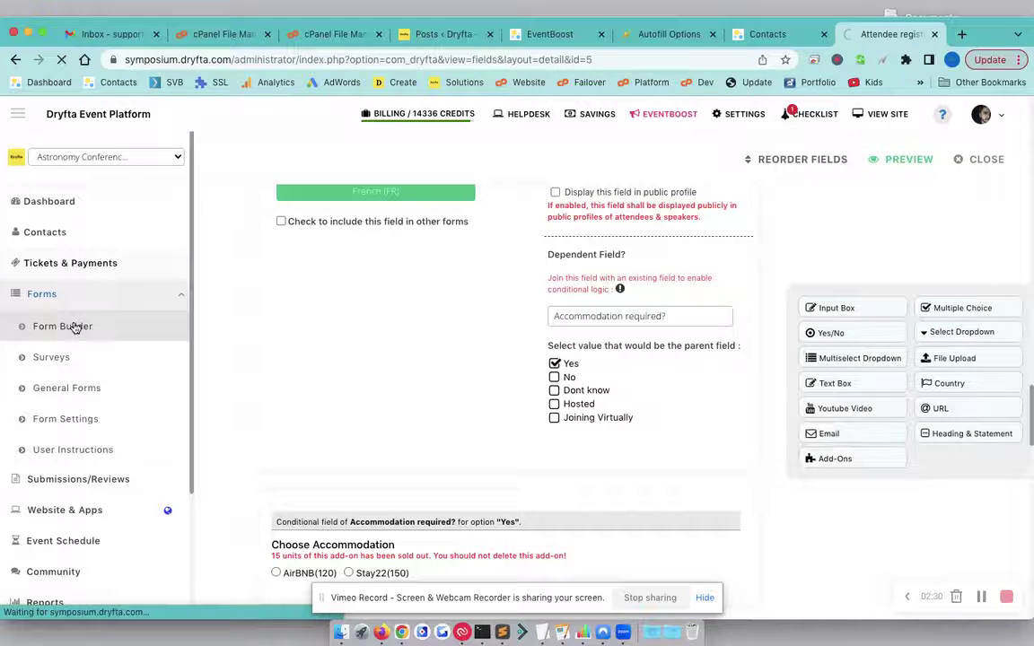
left_click(350, 265)
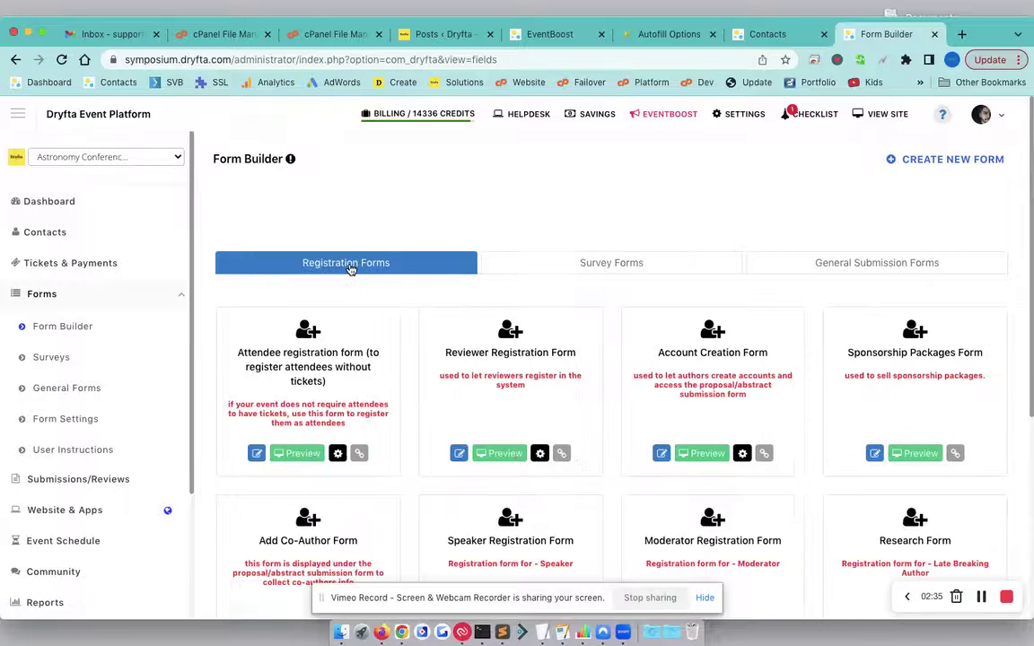
left_click(683, 358)
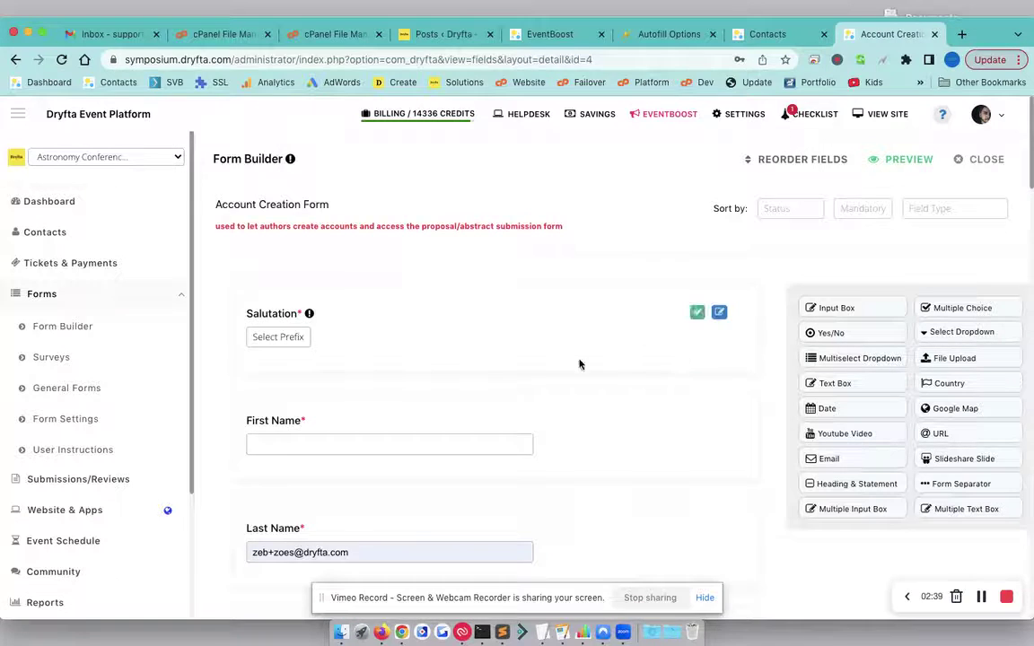
- Open the Organization field of the Account Creation Form for editing and review its settings down to the translation options
scroll(579, 363, "down", 5)
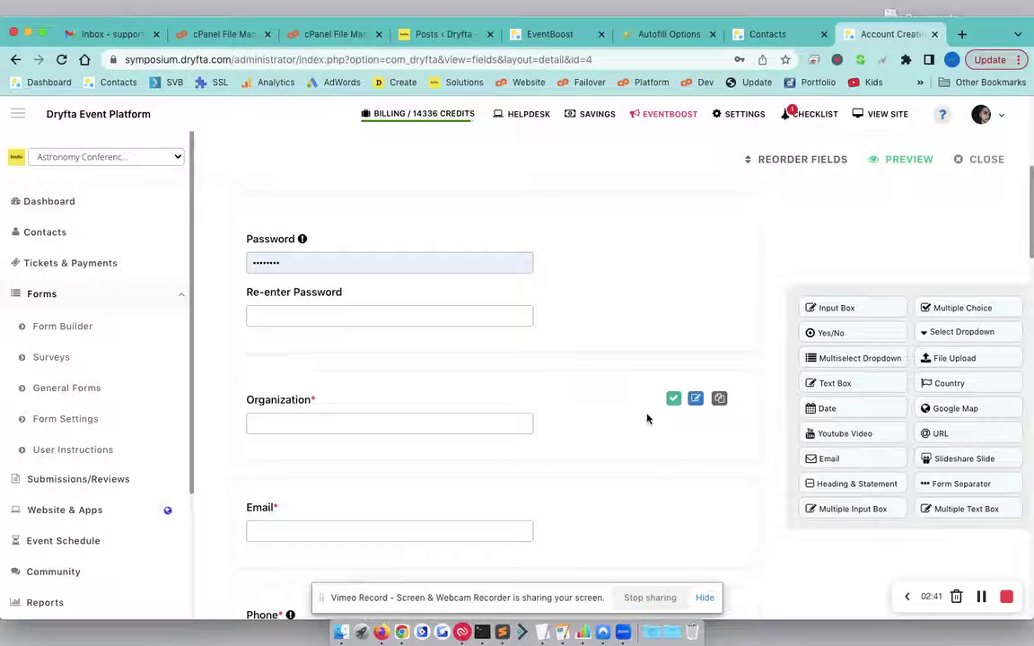
left_click(695, 398)
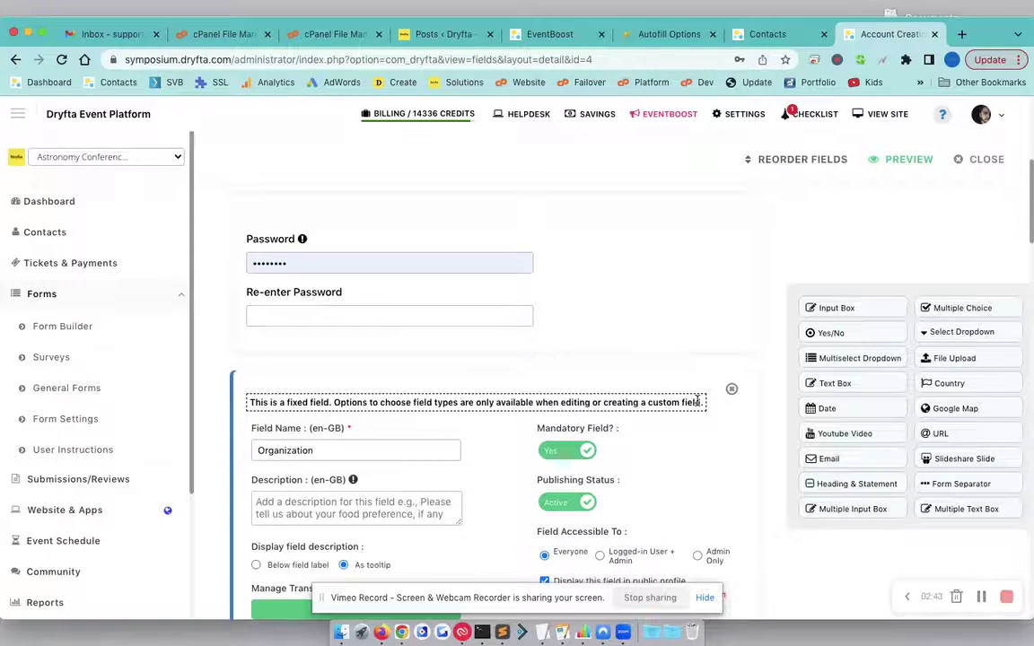
scroll(426, 450, "down", 10)
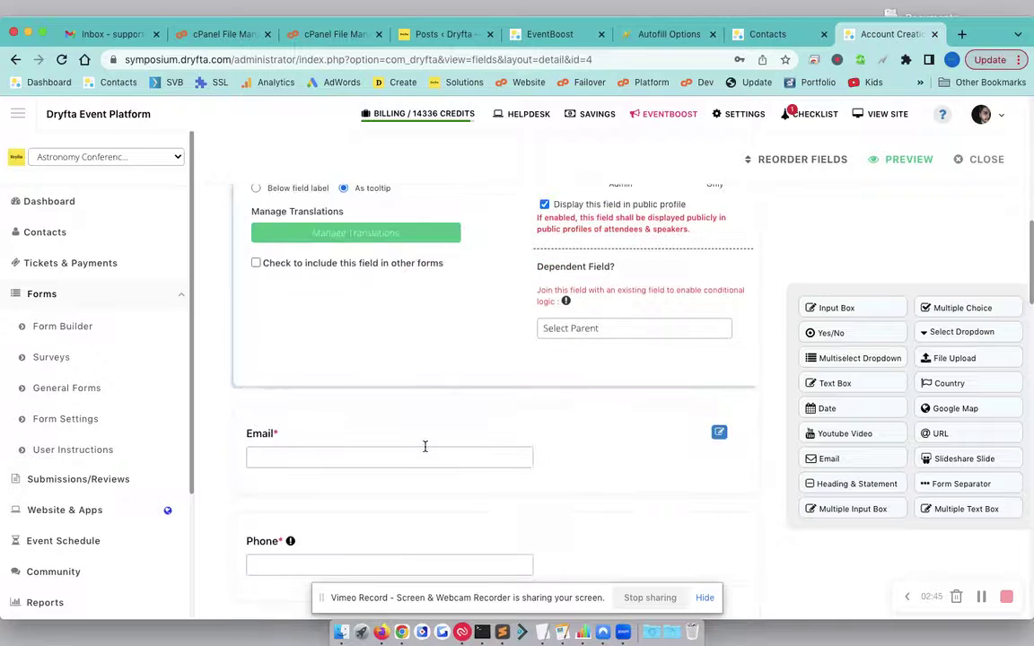
- Open the Country field for editing and switch its translation to German (DE) and from there to Spanish (ES)
scroll(521, 438, "down", 5)
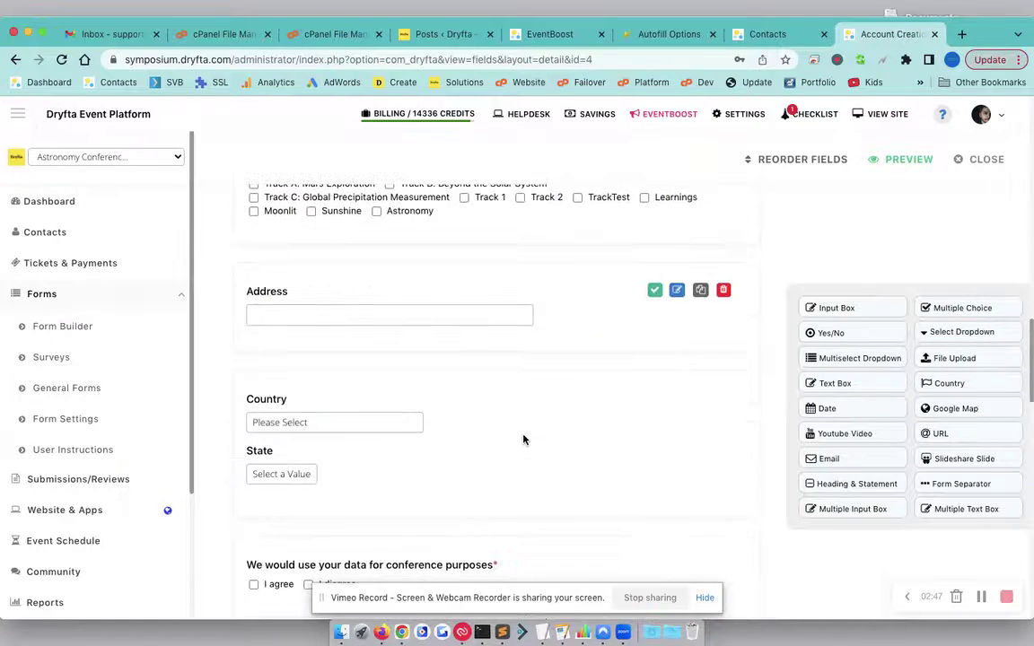
left_click(677, 398)
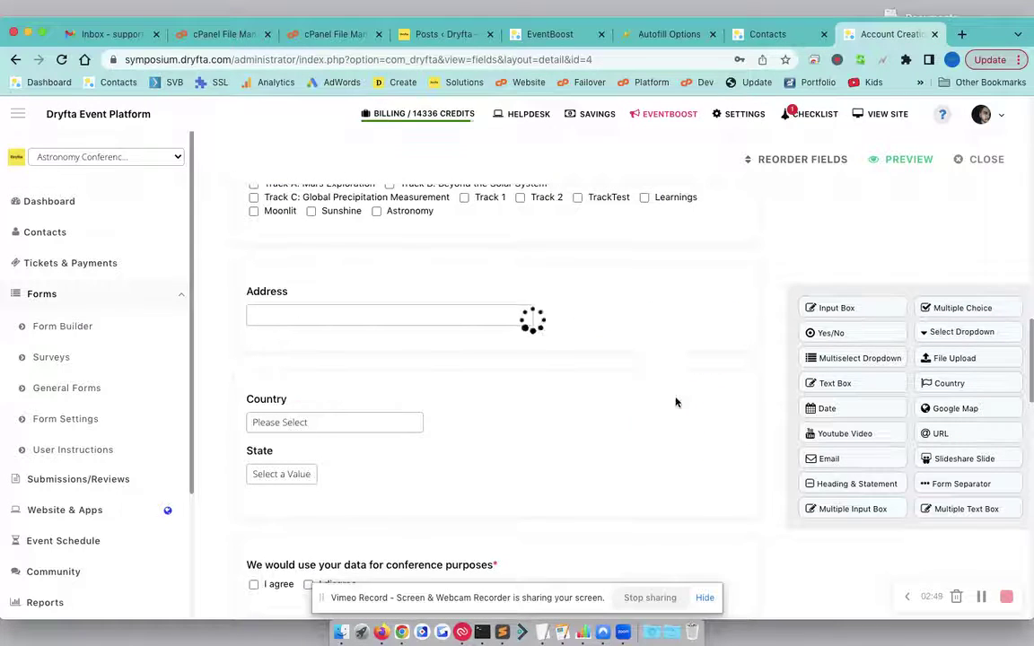
scroll(502, 446, "down", 5)
left_click(329, 461)
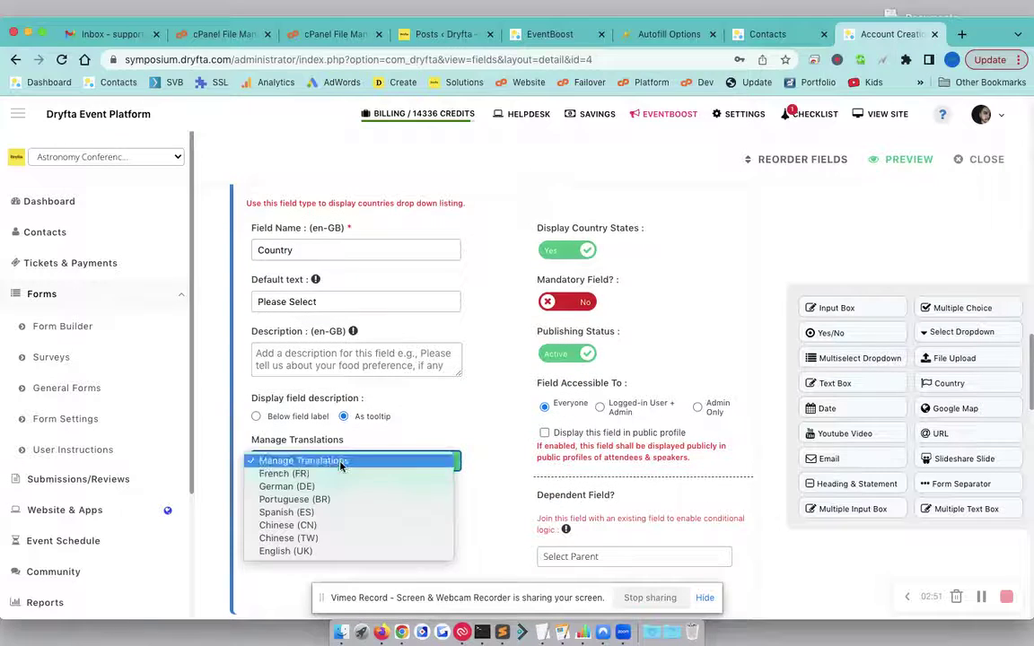
left_click(326, 486)
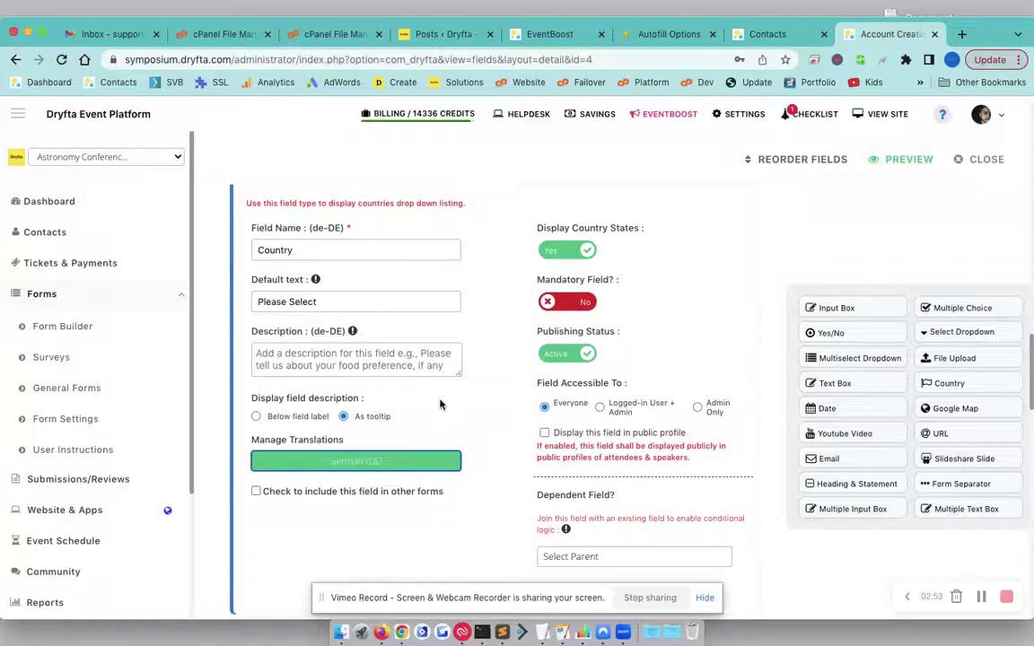
left_click(301, 522)
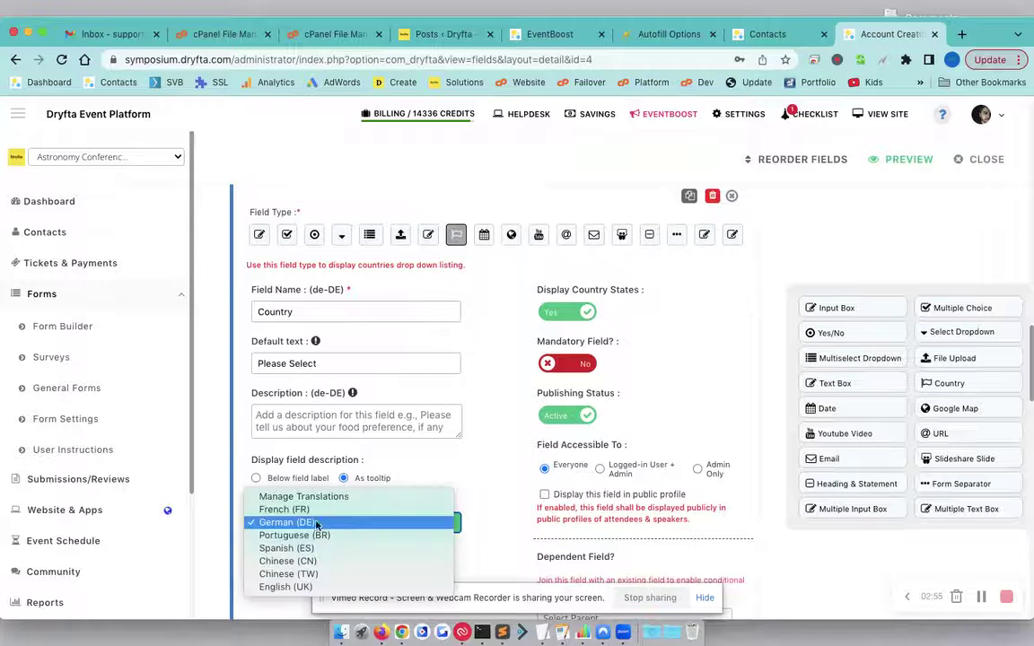
left_click(292, 548)
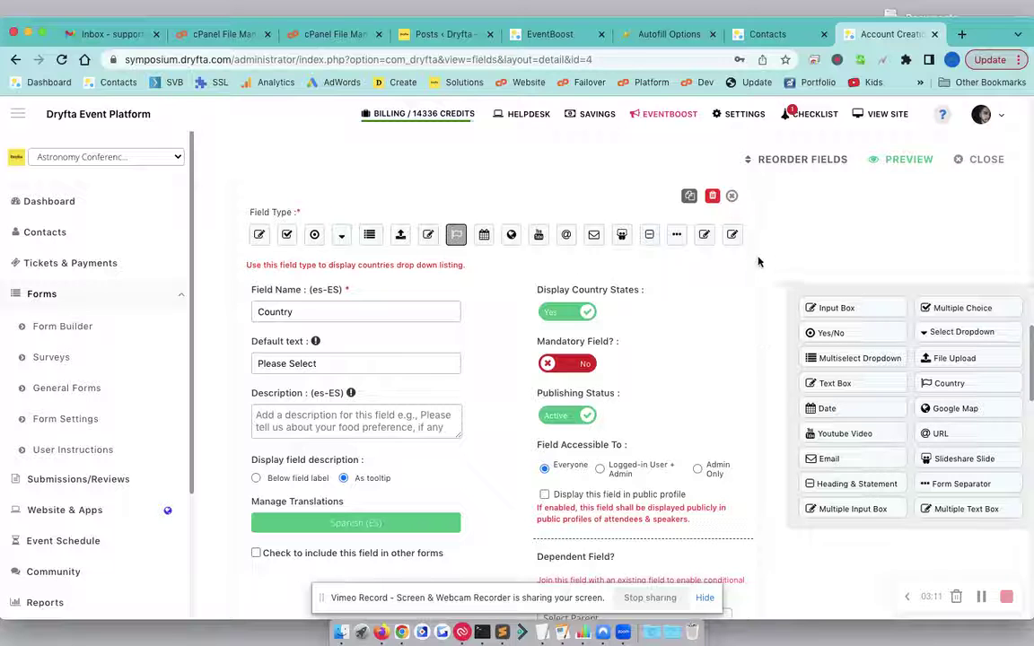
- Preview the Account Creation Form on the event site, switch the site language to ES and display the Spanish account creation page
left_click(902, 163)
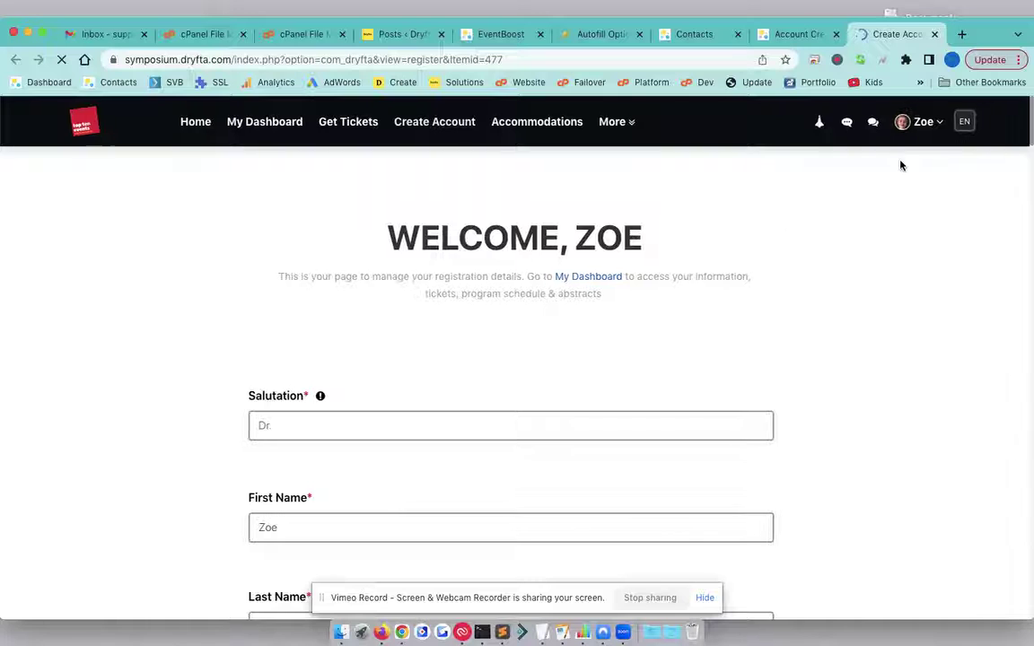
left_click(962, 130)
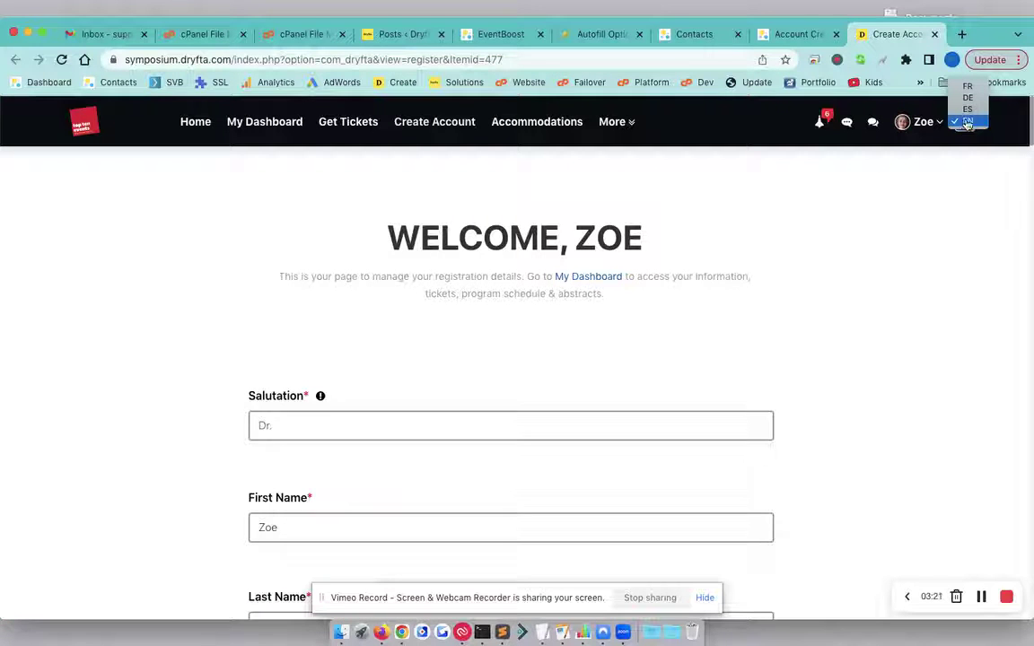
left_click(968, 108)
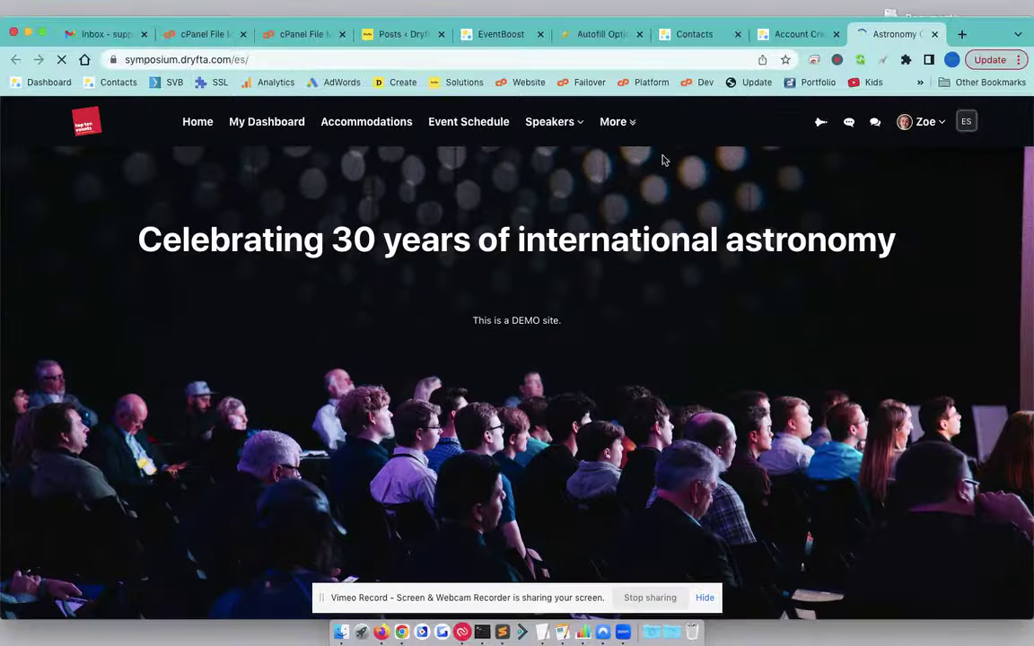
mouse_move(656, 122)
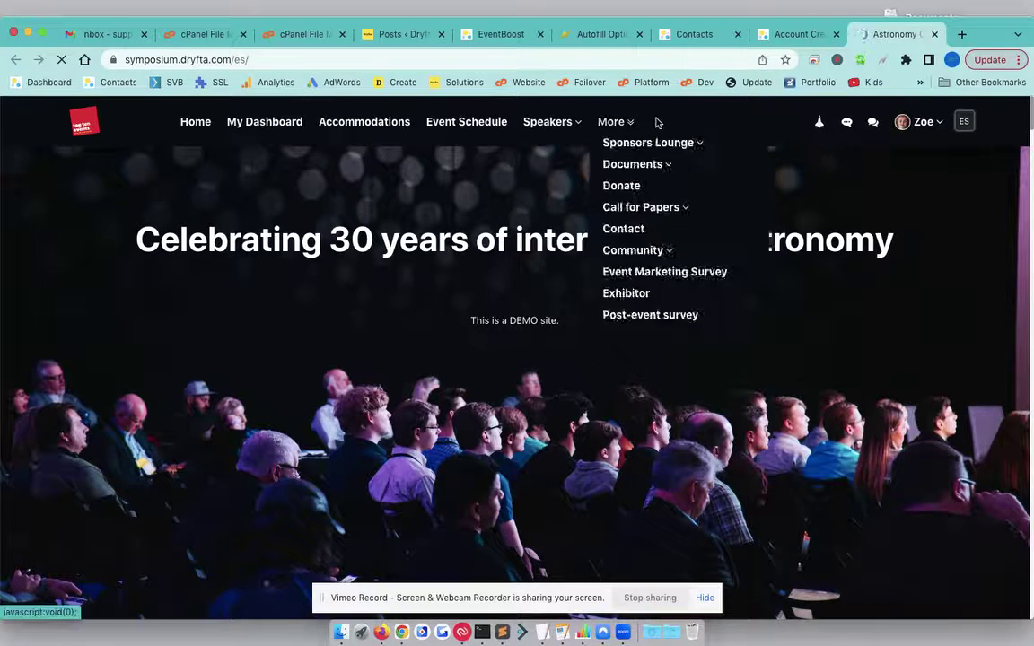
left_click(798, 34)
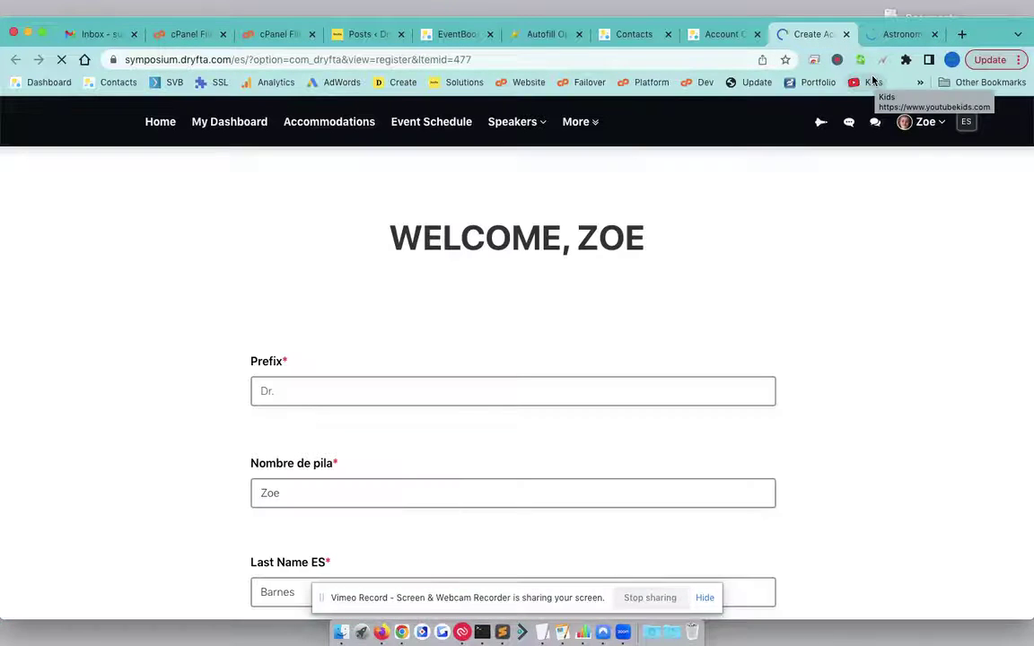
- Examine the translated field labels on the Spanish account creation form, highlighting the first name label
scroll(839, 330, "down", 5)
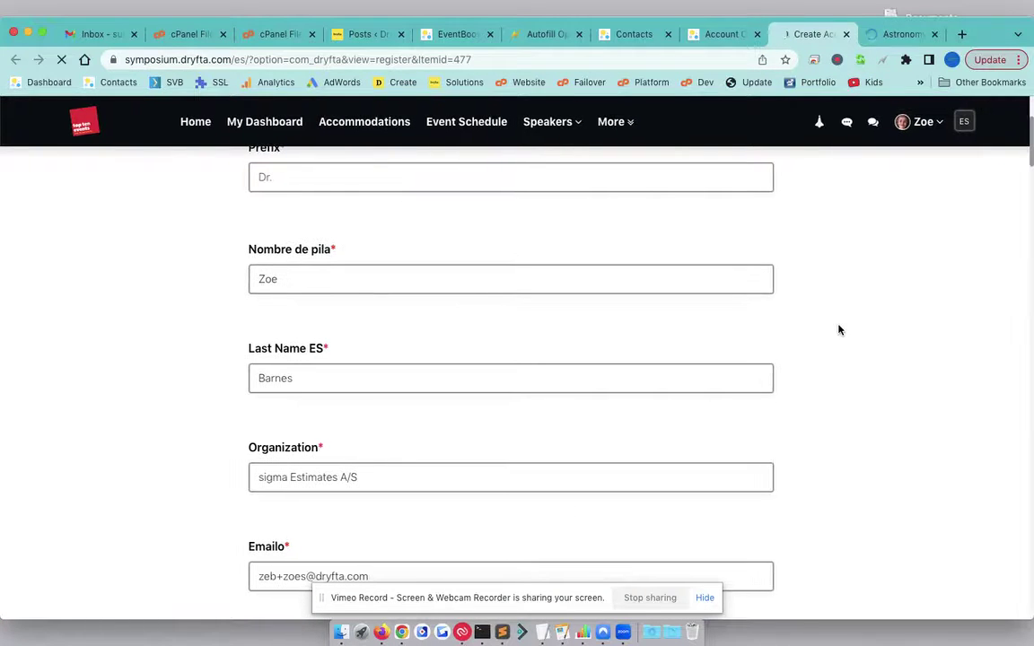
double_click(270, 248)
triple_click(270, 248)
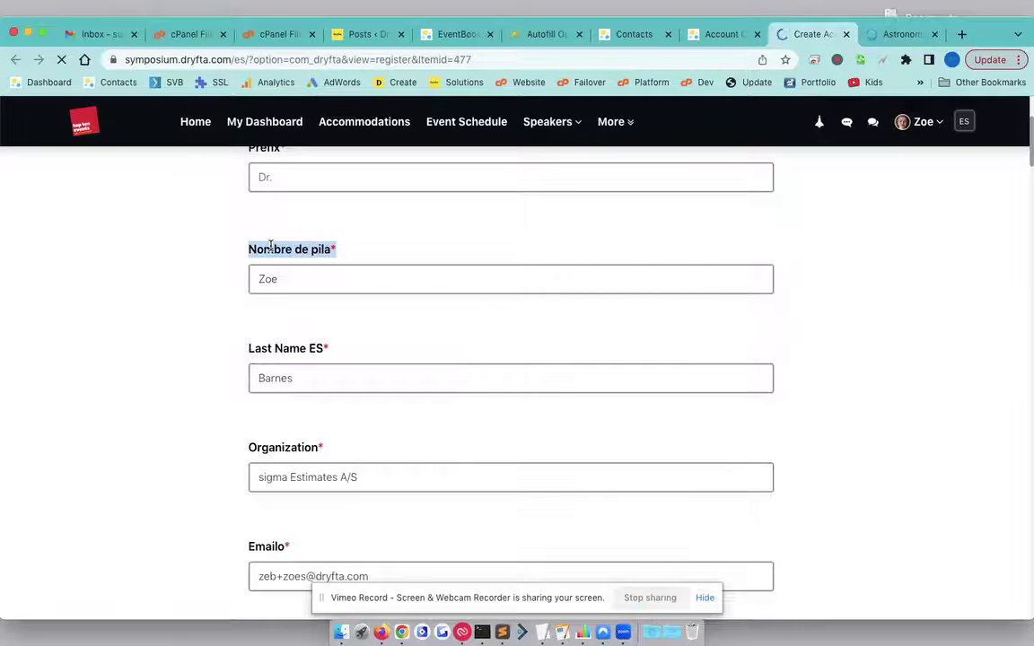
left_click(288, 248)
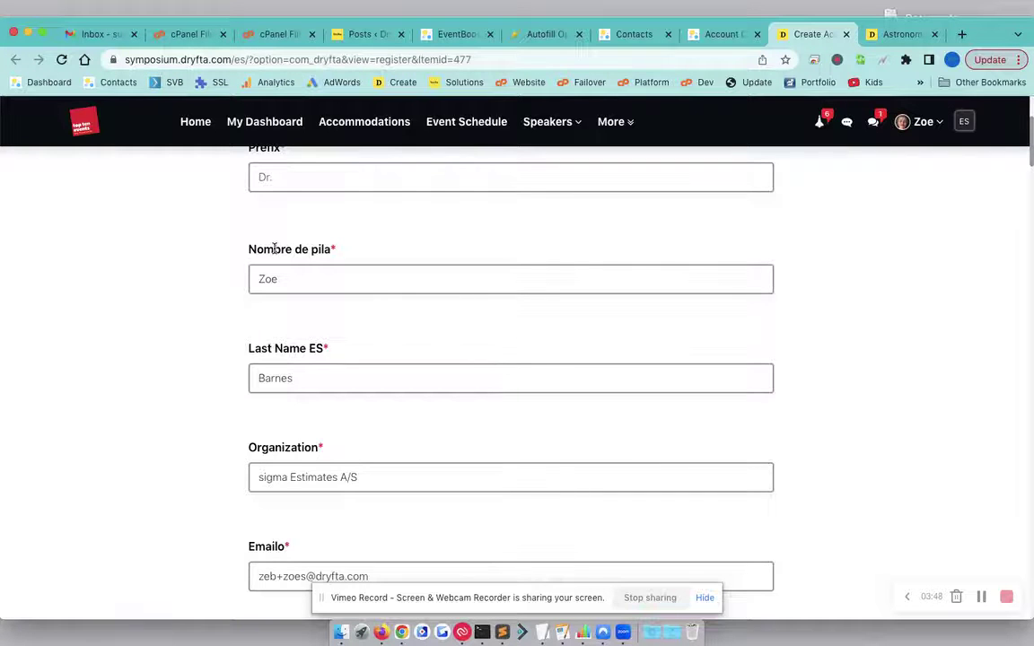
scroll(276, 251, "up", 3)
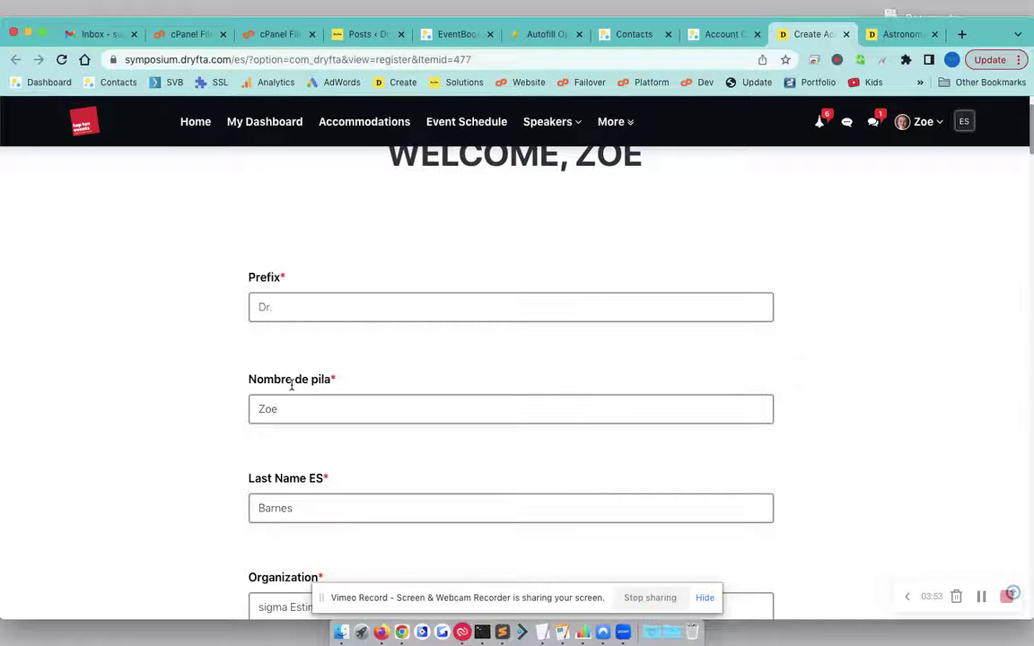
left_click_drag(331, 380, 248, 380)
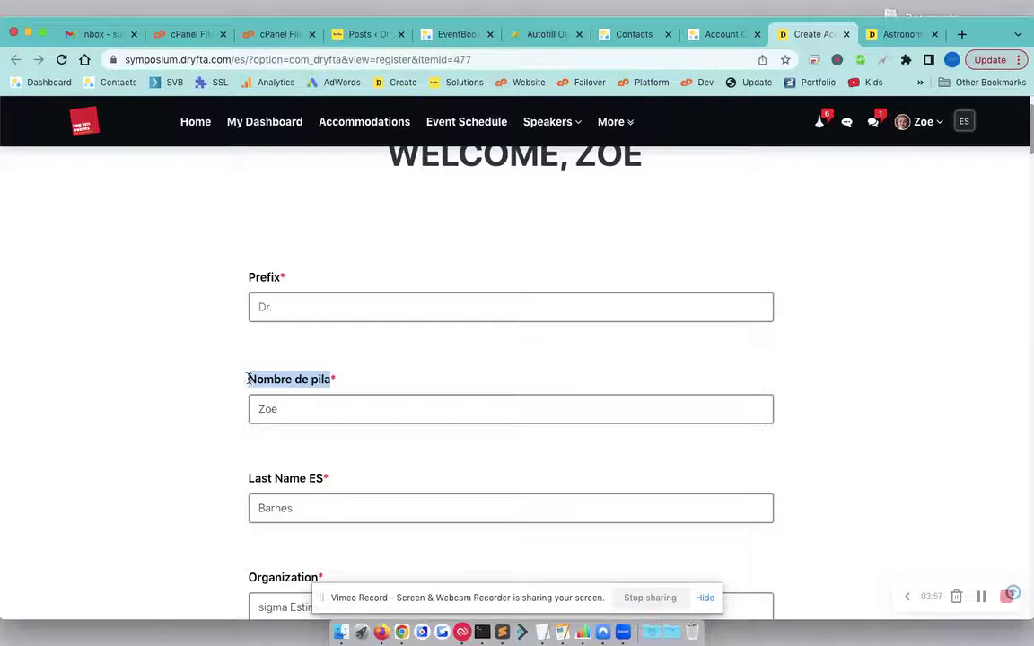
left_click(249, 378)
left_click_drag(330, 379, 256, 379)
left_click(934, 241)
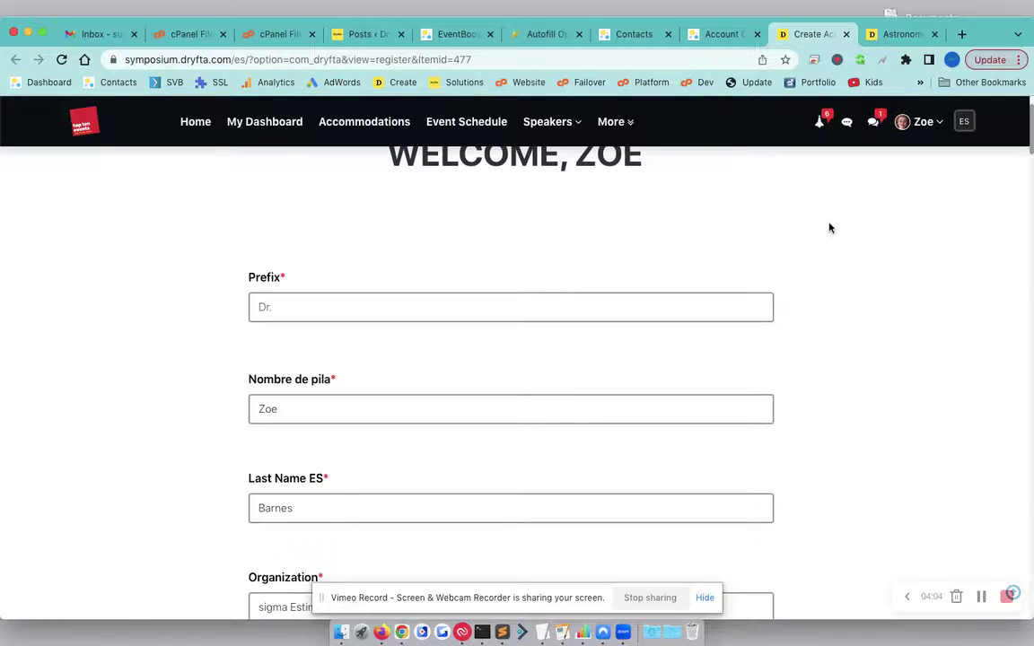